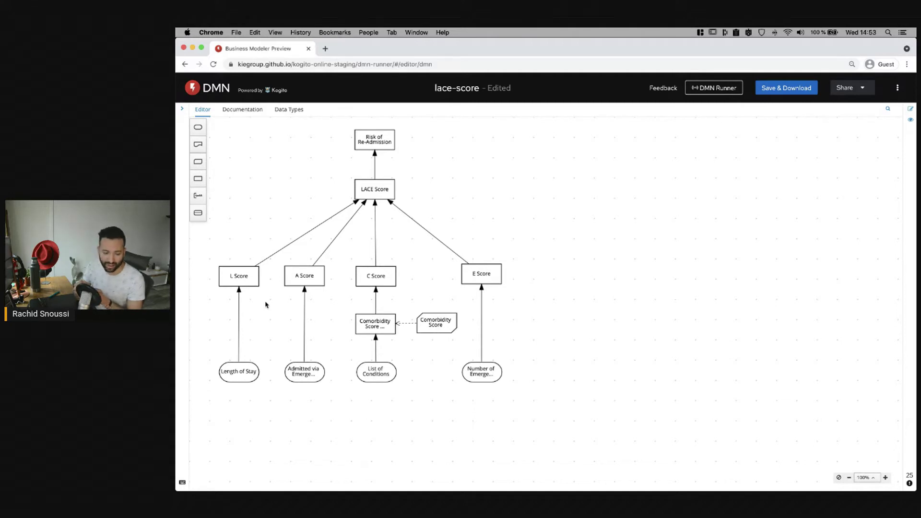
Inspect the properties of the L, A, C and E Score decisions and of the length, admission and emergency-visit inputs.
click(248, 282)
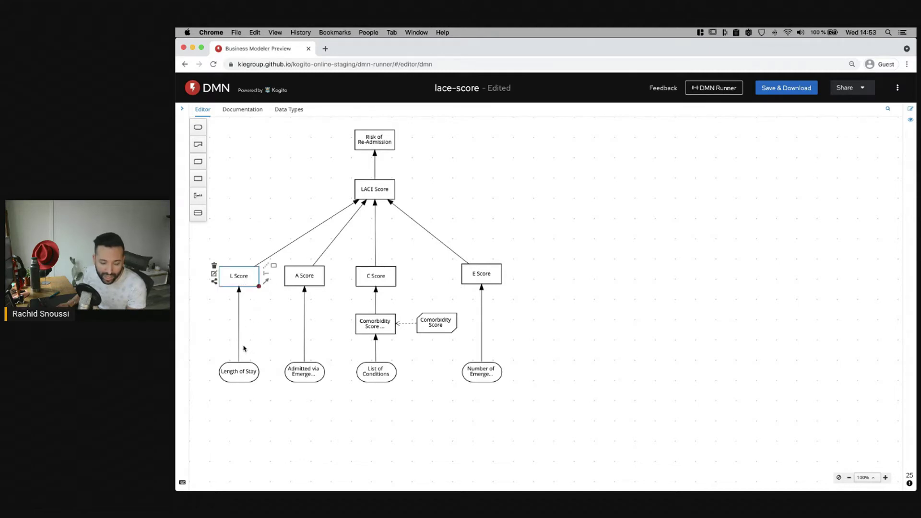
click(241, 379)
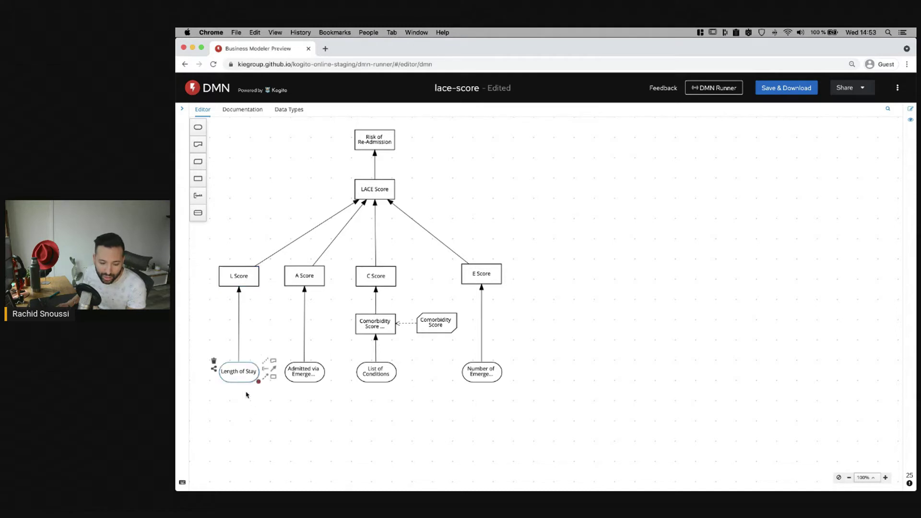
click(910, 109)
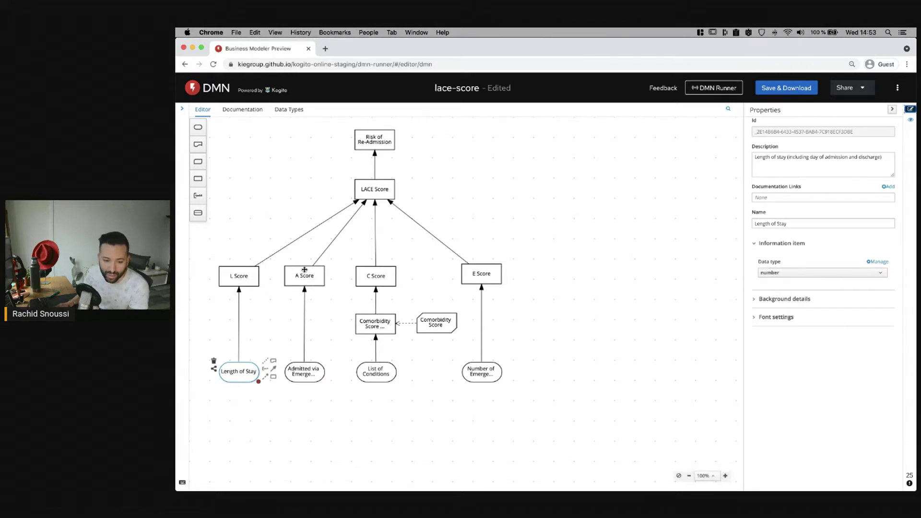
click(303, 274)
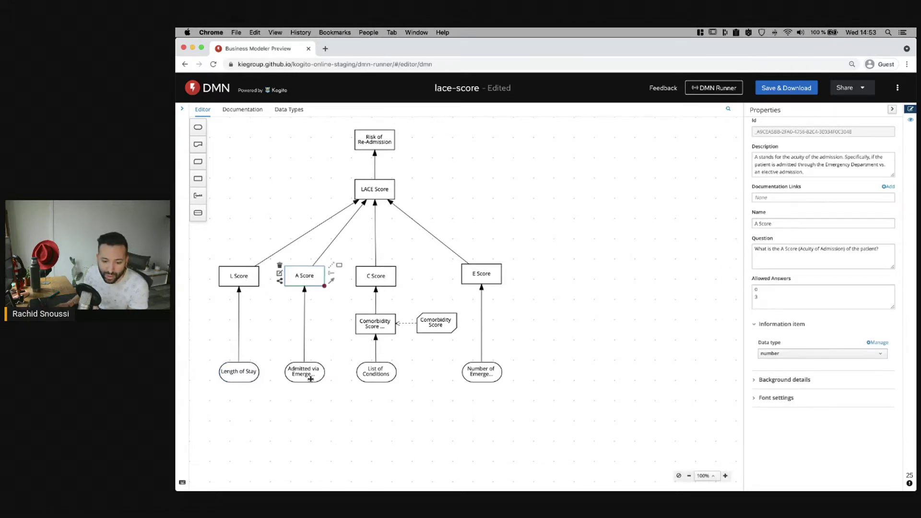
click(308, 376)
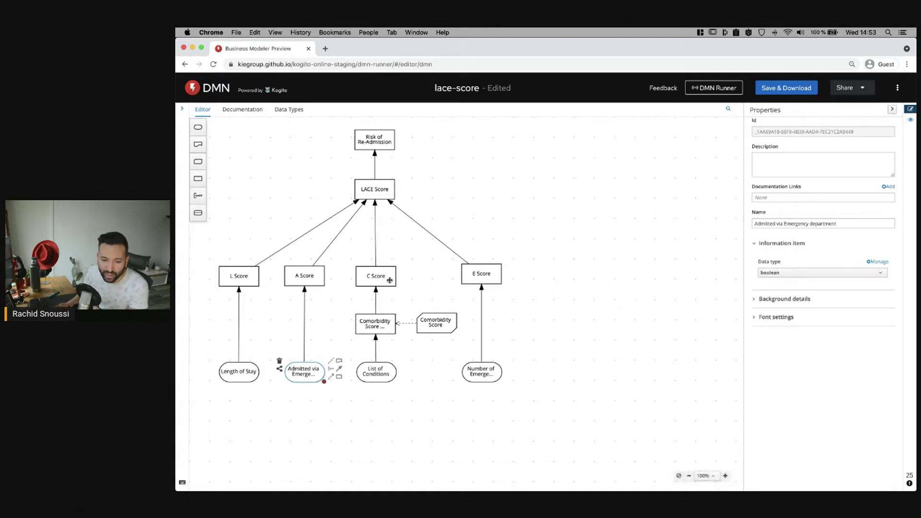
click(393, 282)
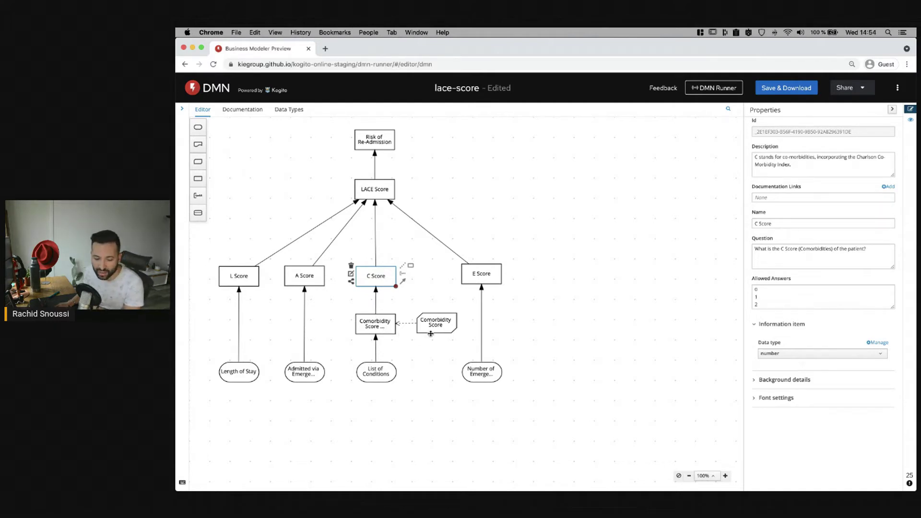
click(487, 281)
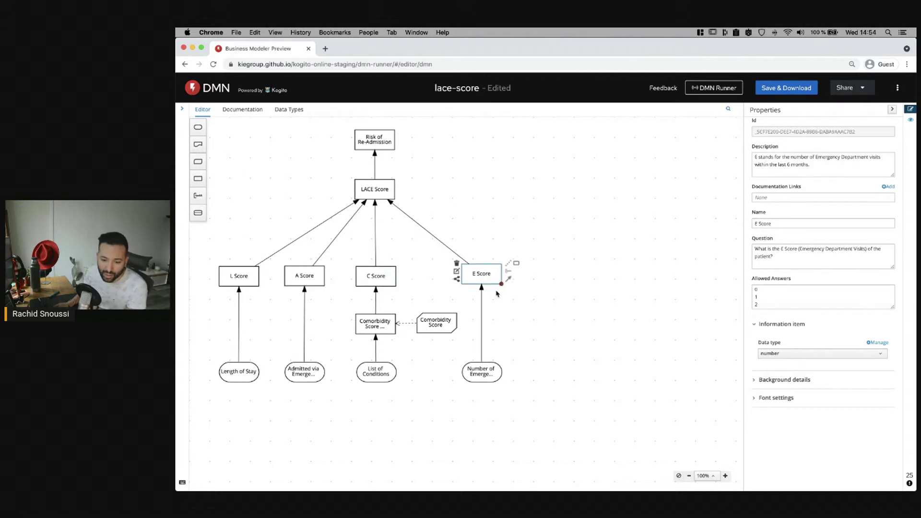
click(487, 365)
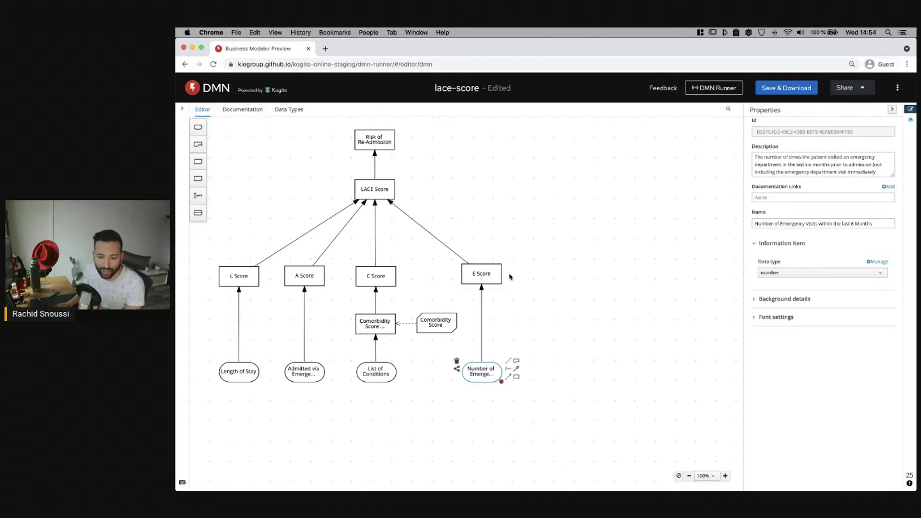
Go through the four score decisions L, A, C and E that feed into the LACE Score.
click(252, 276)
click(306, 277)
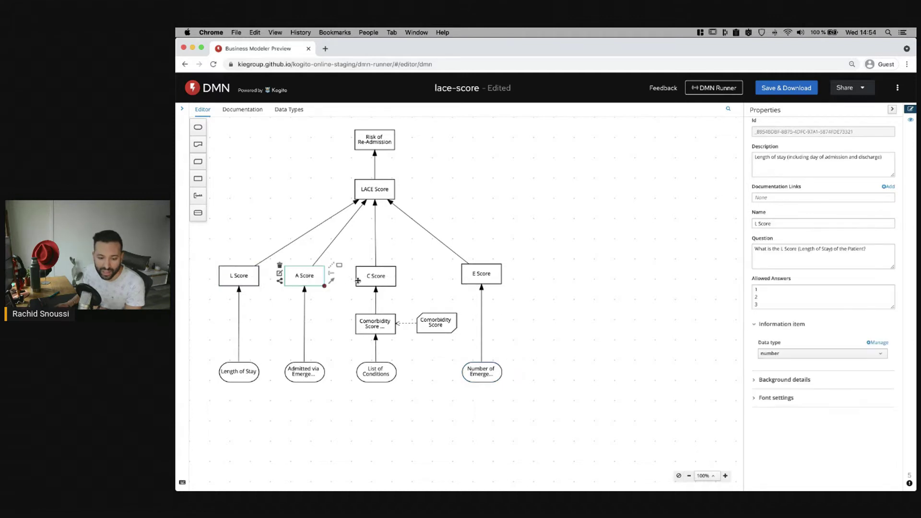
click(358, 280)
click(493, 271)
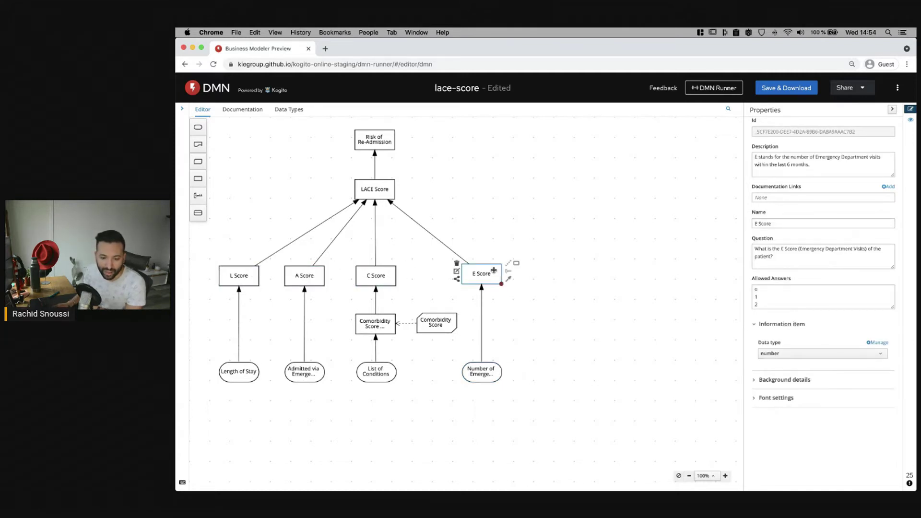
Examine the LACE Score decision's properties and its literal expression, and return to the diagram.
click(391, 197)
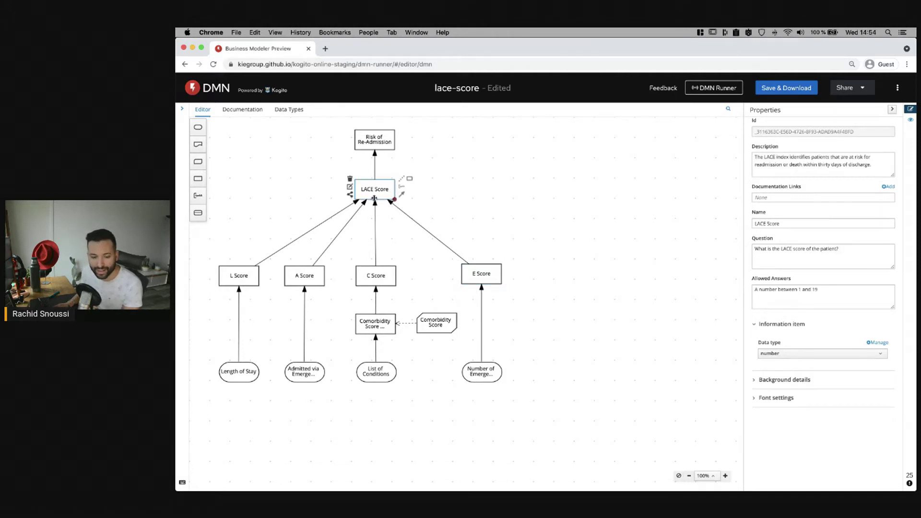
click(350, 187)
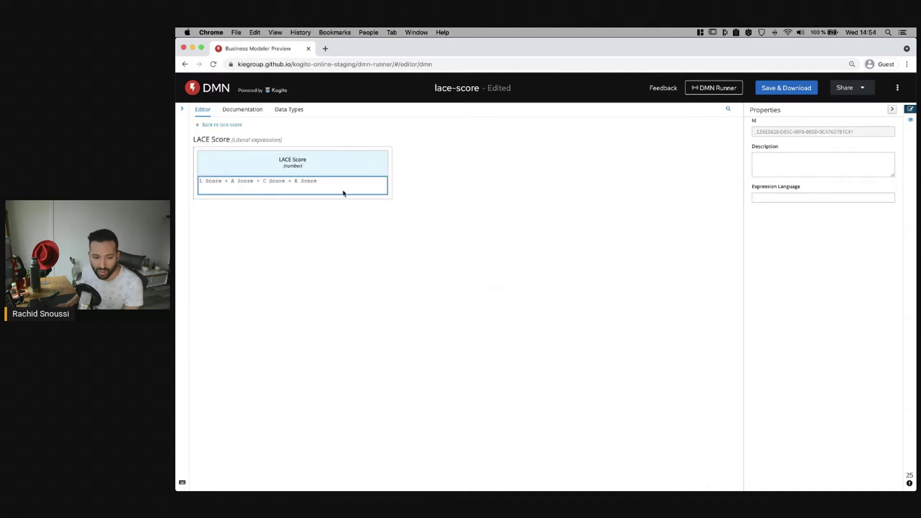
click(226, 124)
Examine the Risk of Re-Admission decision table row by row, checking each LACE Score range against its risk level, and return to the diagram.
click(378, 140)
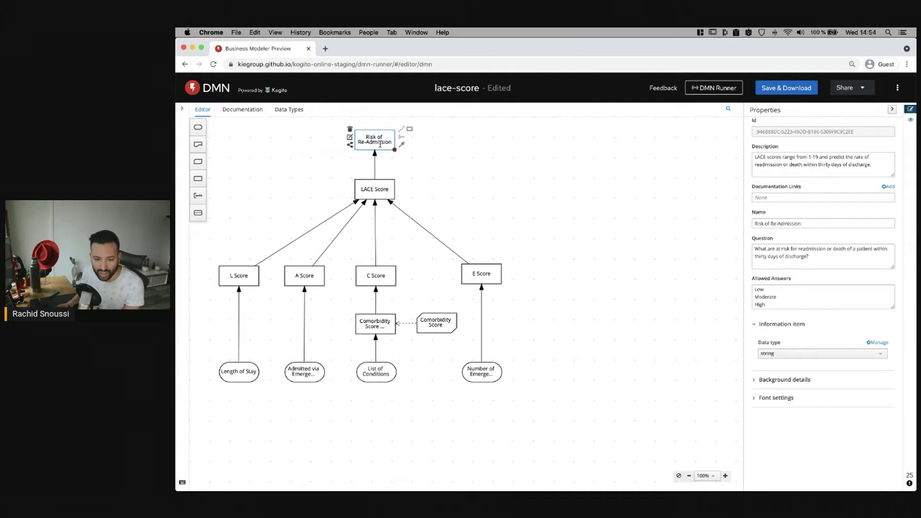
click(350, 137)
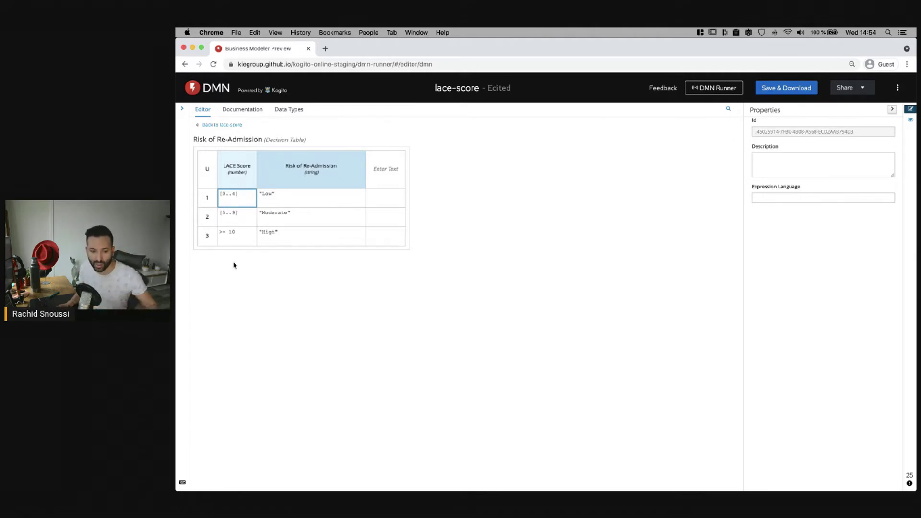
click(275, 201)
click(243, 223)
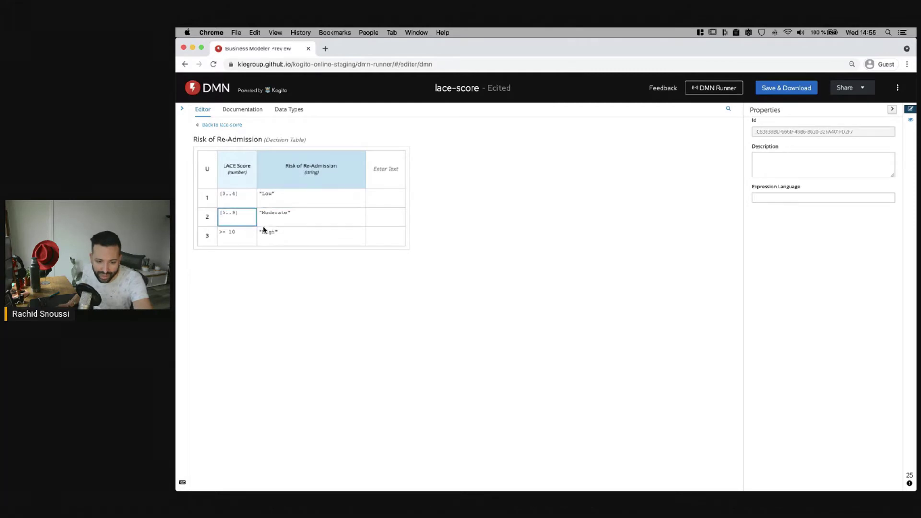
click(289, 220)
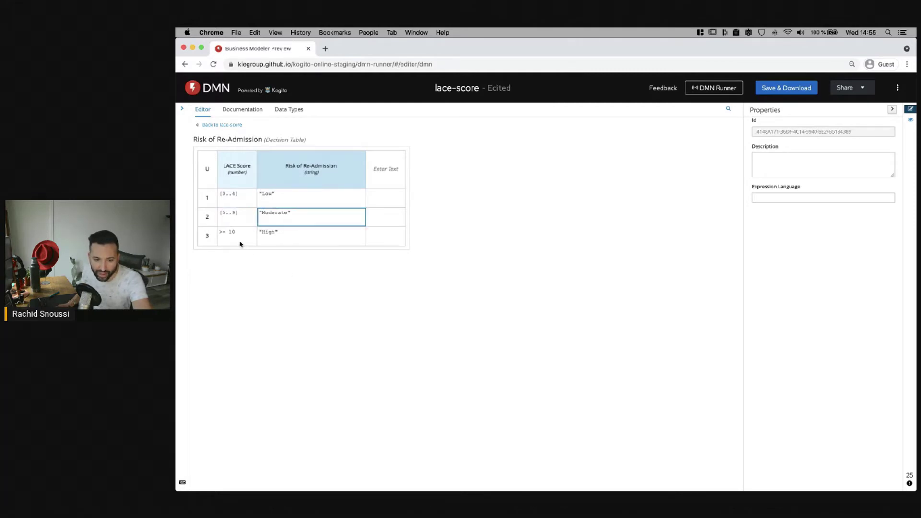
click(240, 244)
click(287, 244)
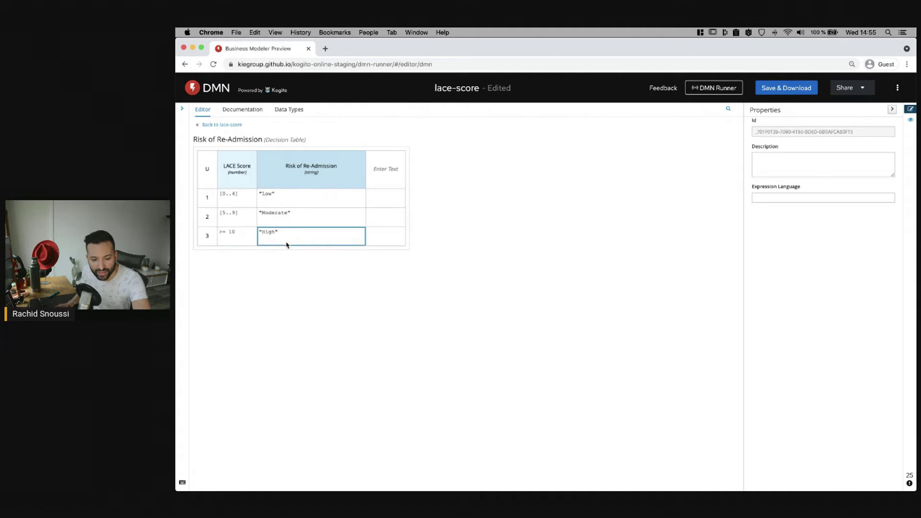
click(236, 125)
Check the List of Conditions input's data type and open the enumeration constraints of the tConditions data type for editing.
click(638, 201)
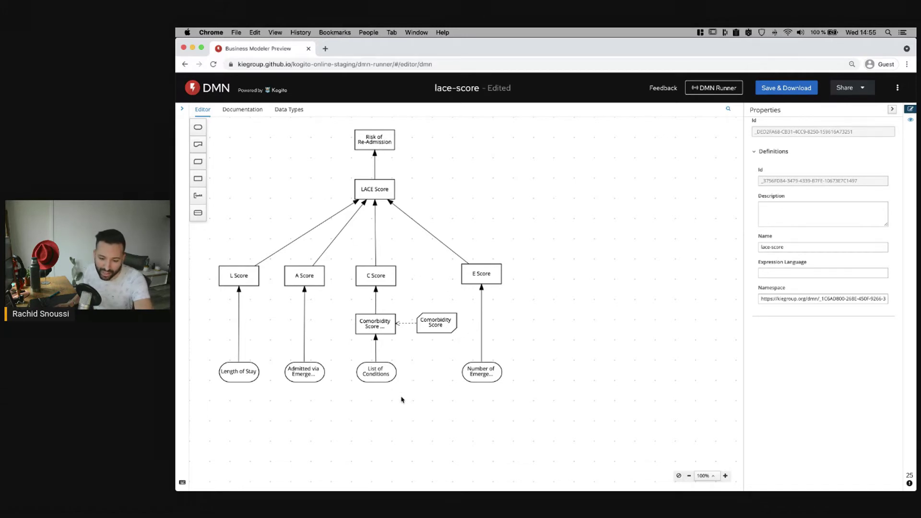
click(382, 379)
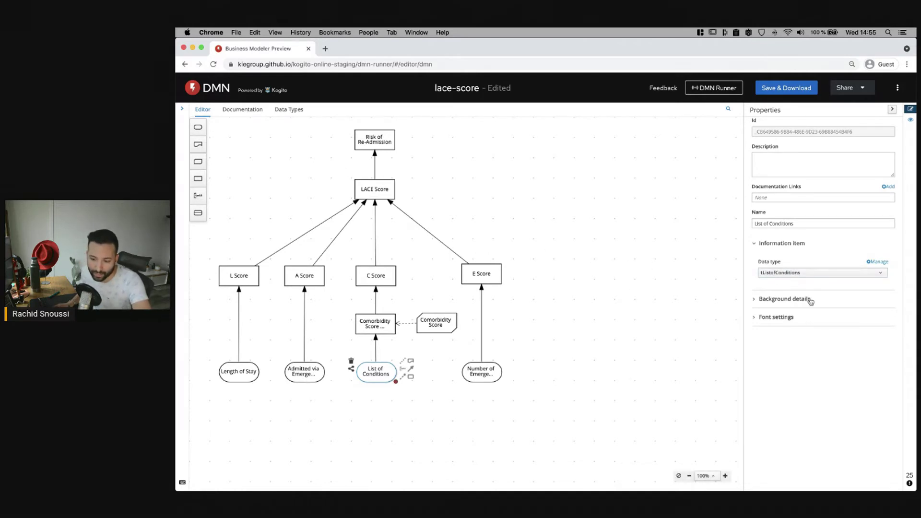
click(292, 115)
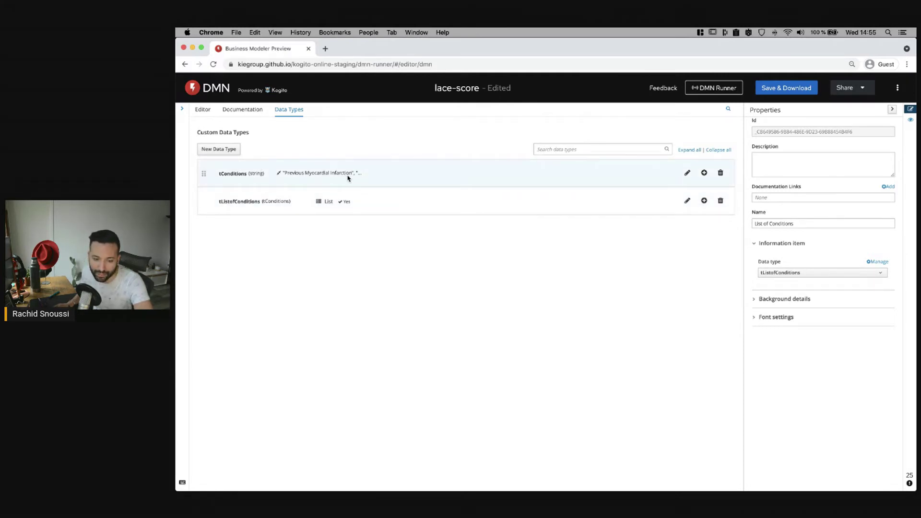
click(687, 173)
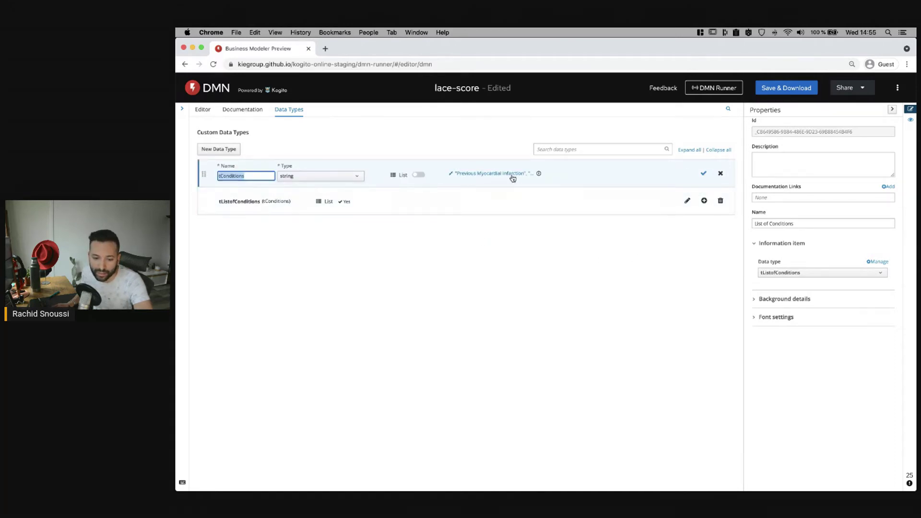
click(477, 186)
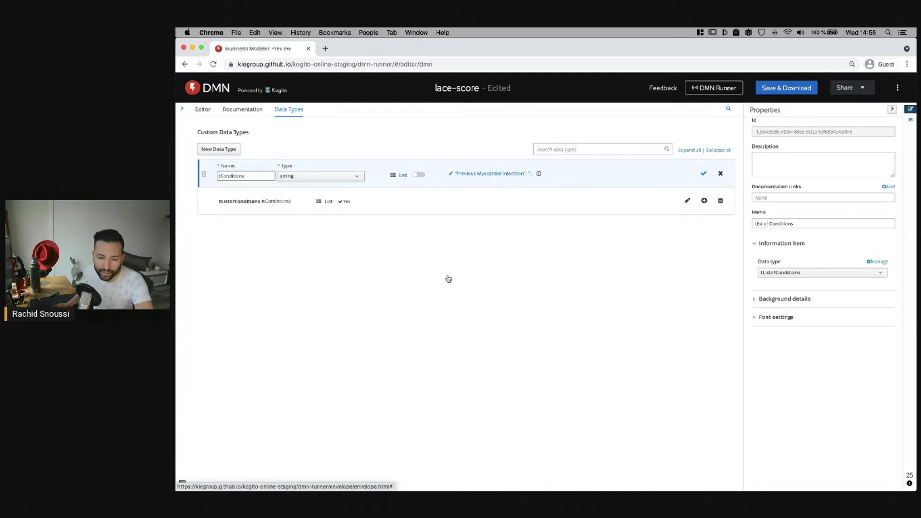
click(498, 173)
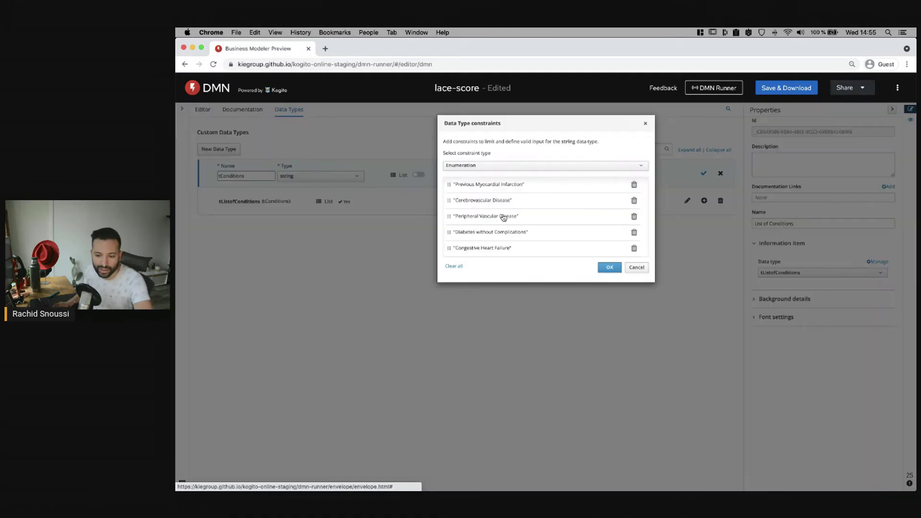
scroll(538, 227, down, 5)
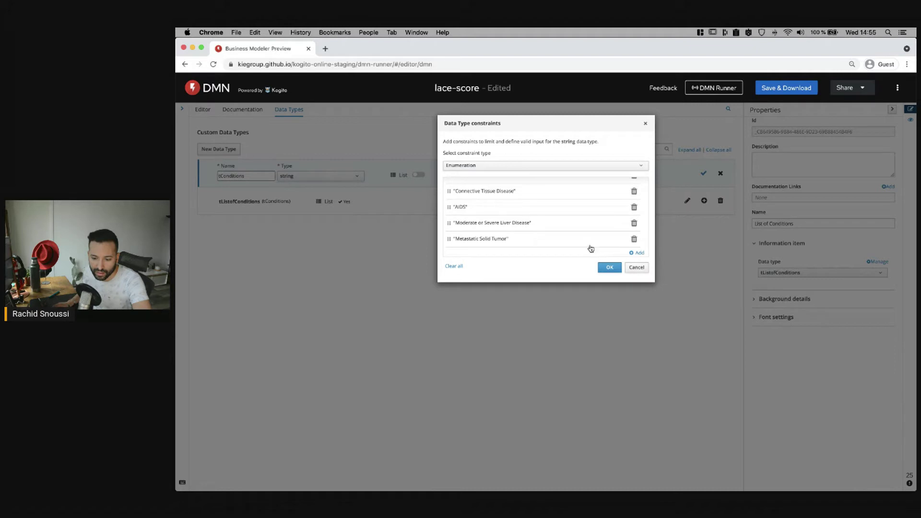
Add the string "Covid-19" as a new value at the end of the tConditions enumeration.
click(637, 253)
scroll(496, 246, down, 1)
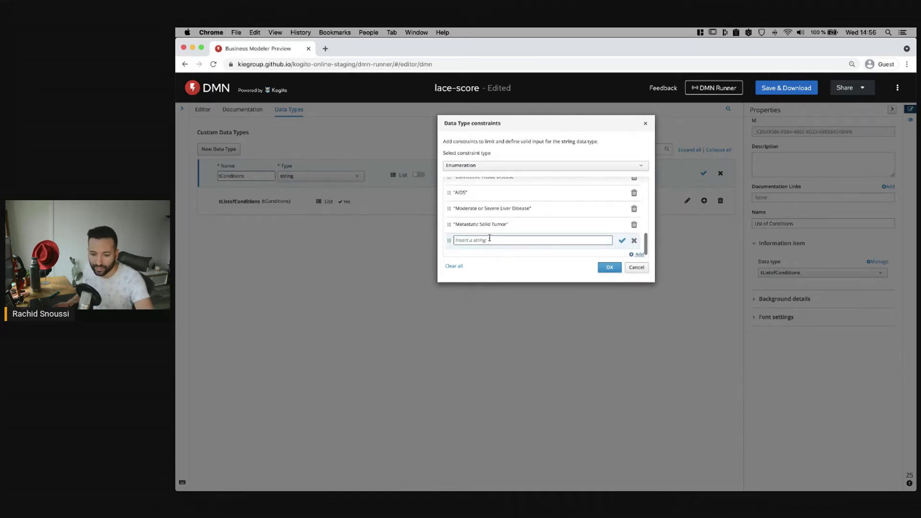
click(491, 239)
text(")
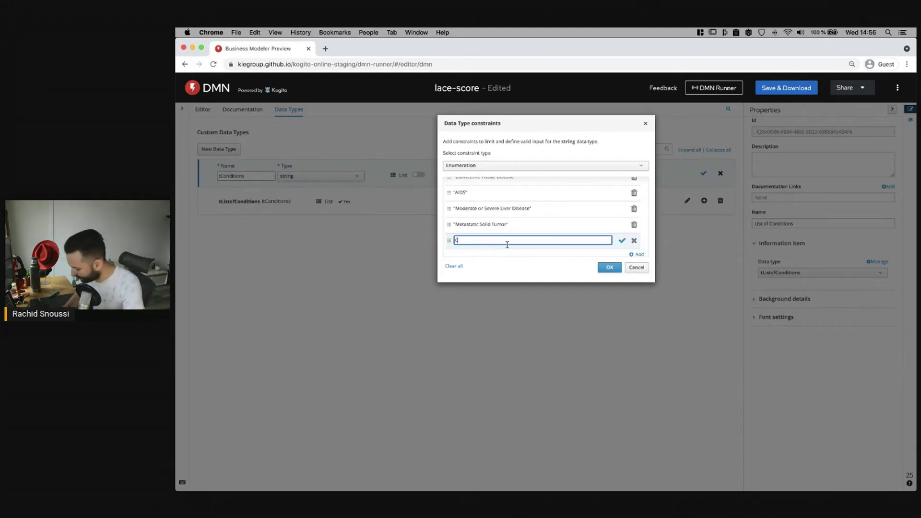
key(BackSpace)
text("Co)
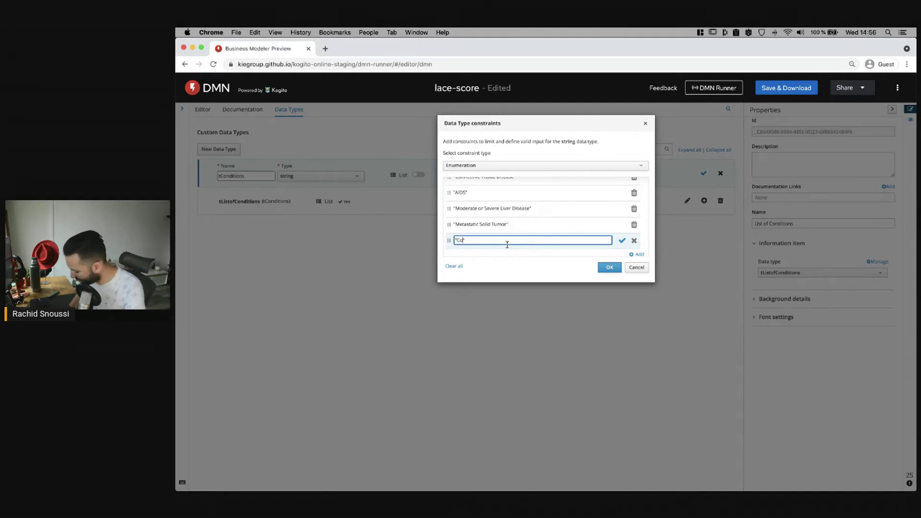
text(vid-19)
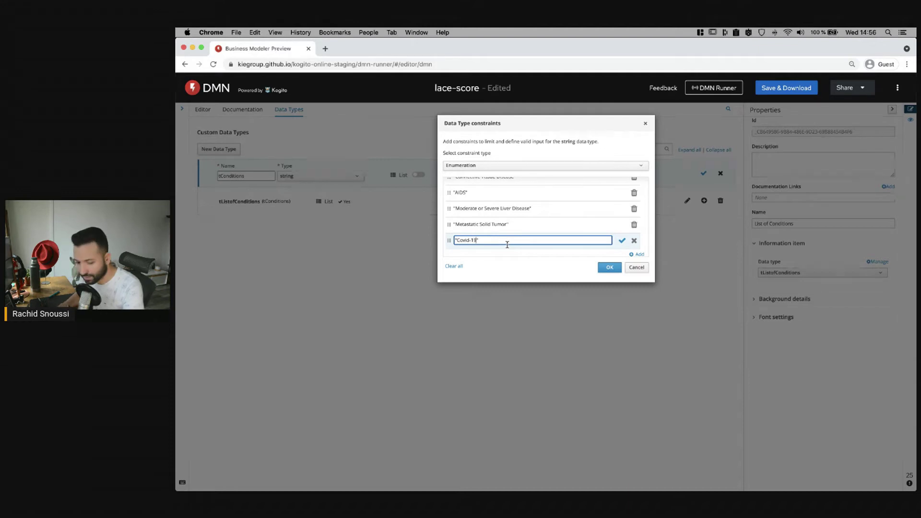
text(")
click(622, 241)
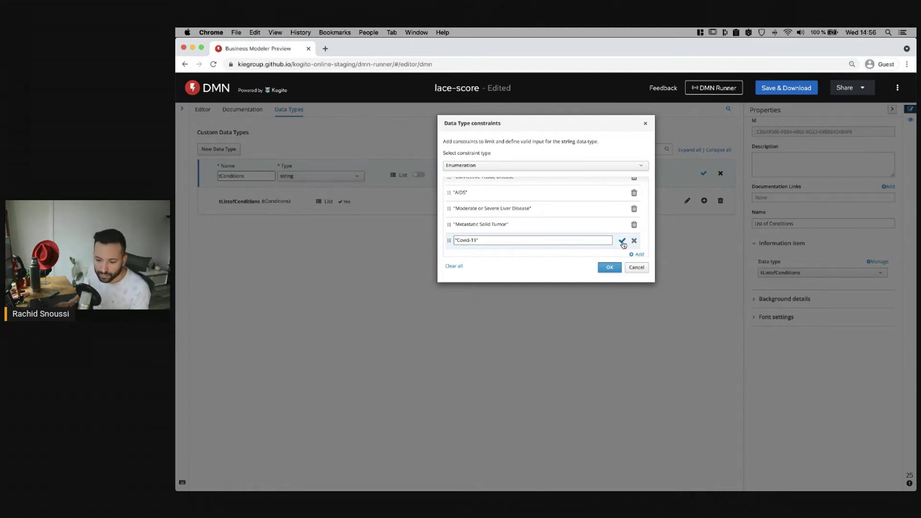
Accept the edited enumeration constraints and save the tConditions data type.
scroll(617, 254, up, 5)
click(609, 267)
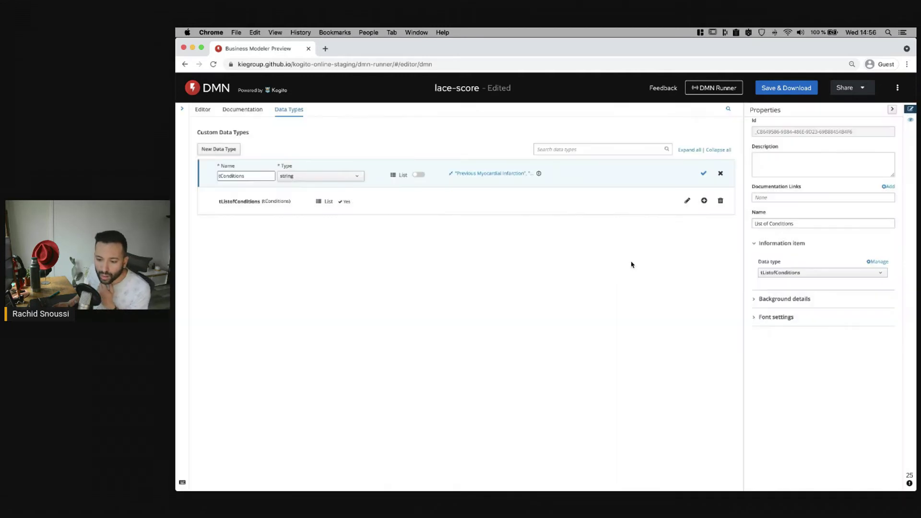
click(703, 173)
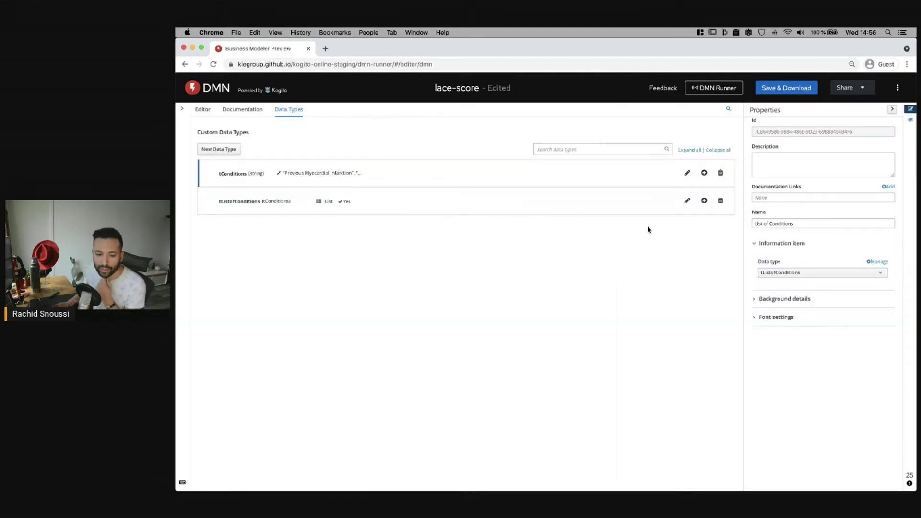
Return to the diagram, open the Comorbidity Score function's expression and examine the condition rows in its decision table.
click(203, 110)
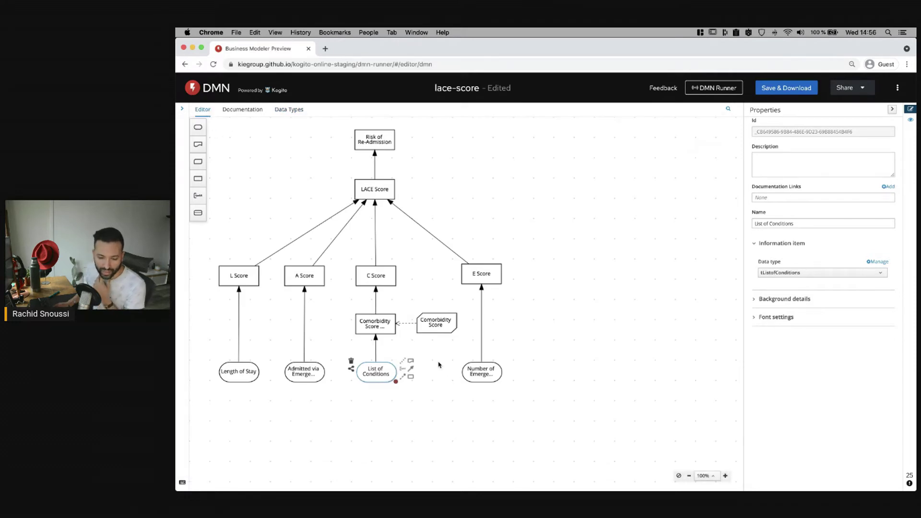
click(429, 326)
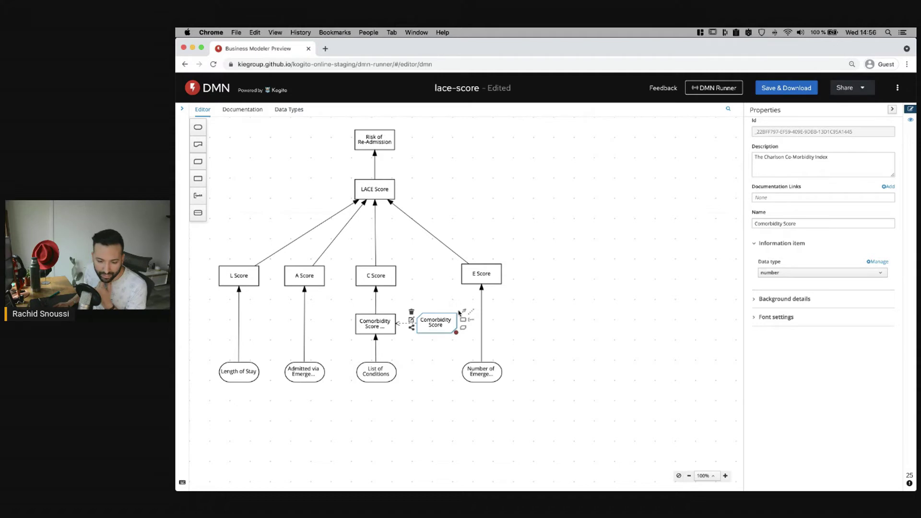
click(411, 321)
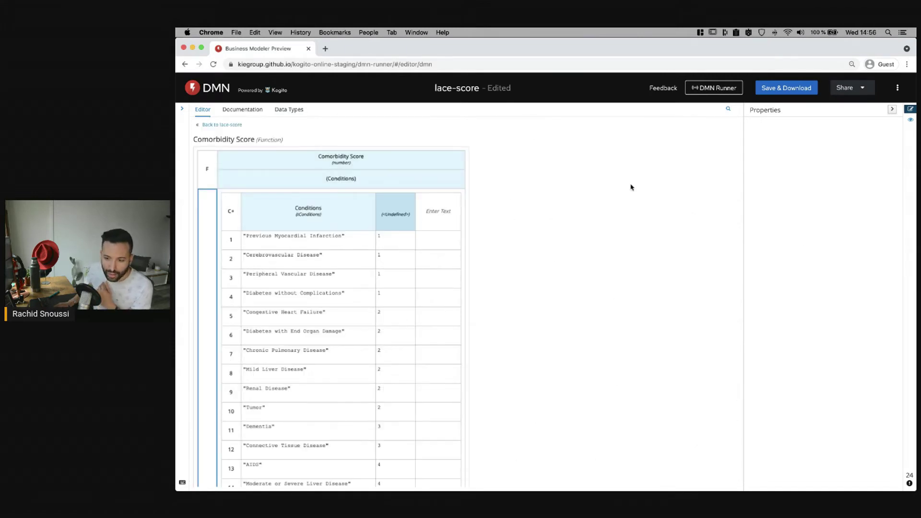
click(306, 396)
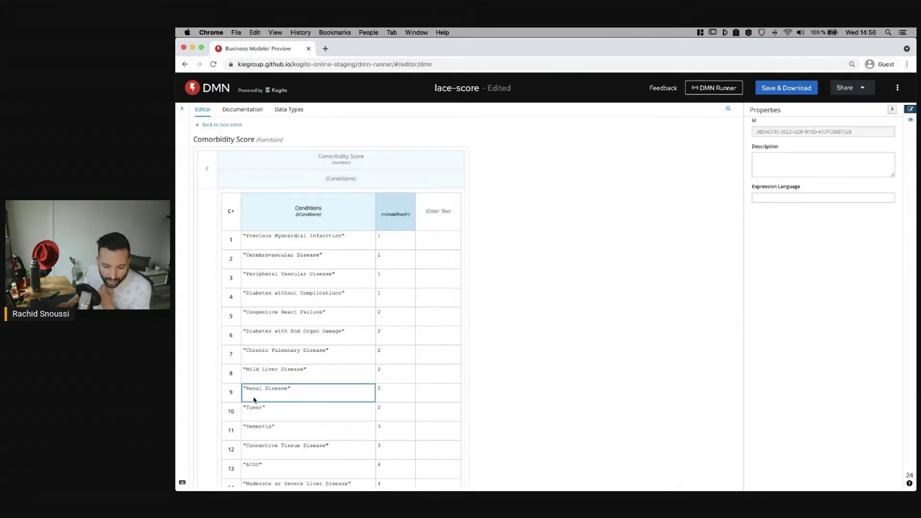
Insert a new rule below the "Tumor" row of the Comorbidity Score decision table and enter "Covid-19" as its condition.
click(232, 411)
right_click(233, 413)
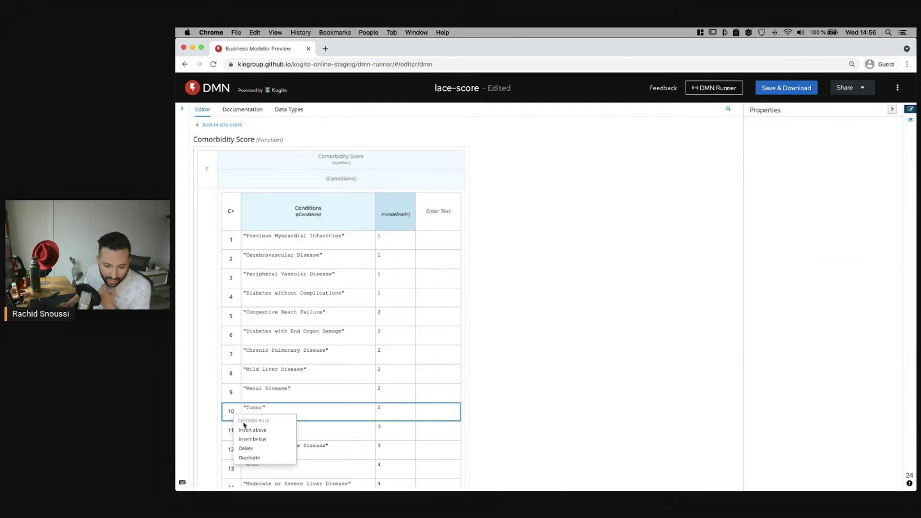
click(266, 441)
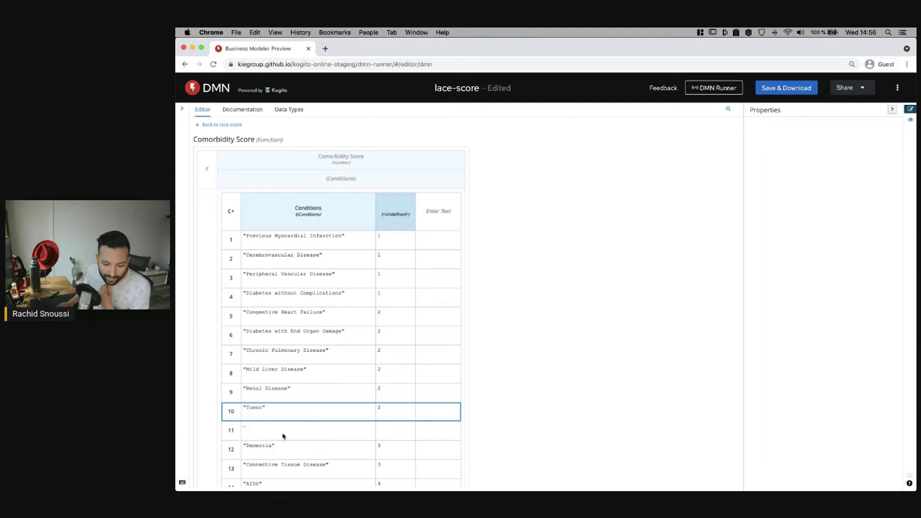
double_click(283, 433)
text(")
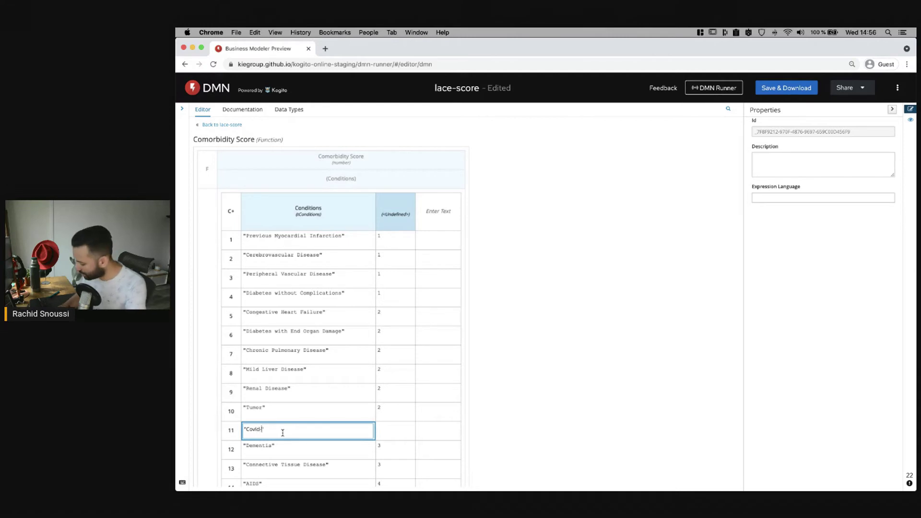
text(Covid-19")
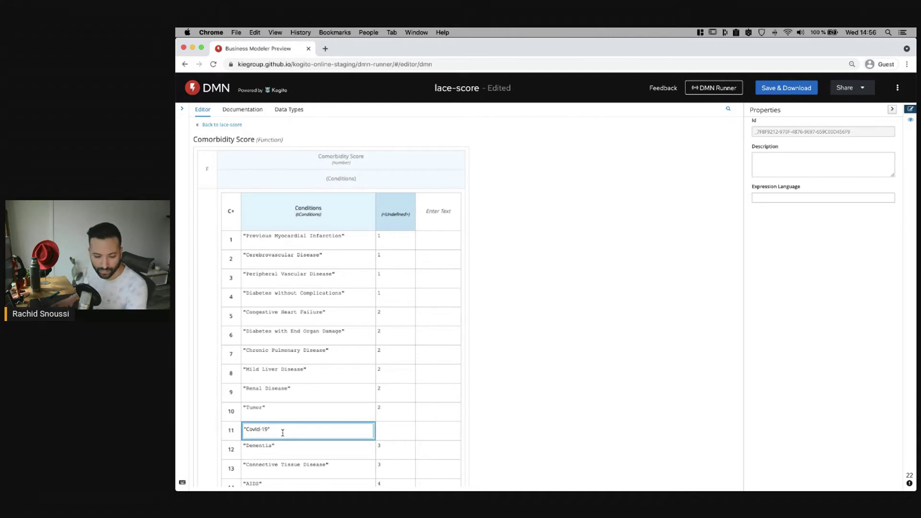
Set the score of the "Covid-19" rule to 2 and return to the lace-score diagram.
double_click(394, 430)
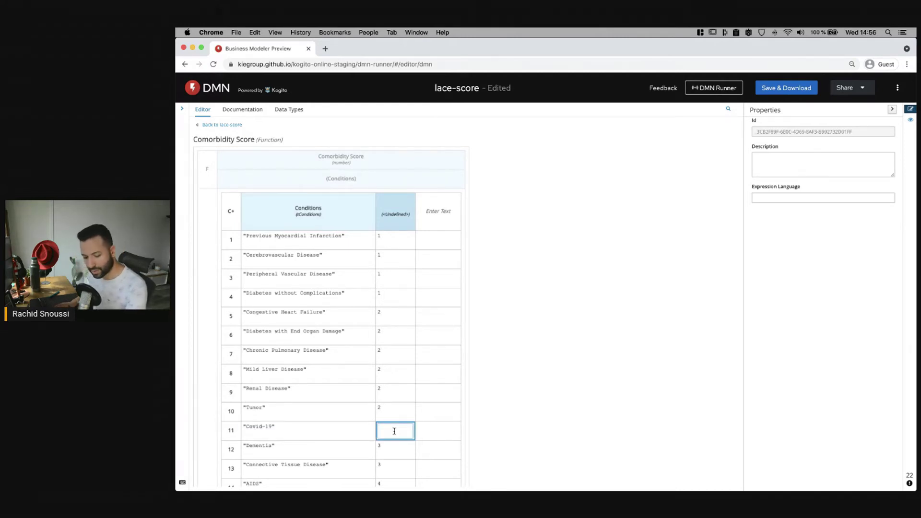
text(2)
key(Return)
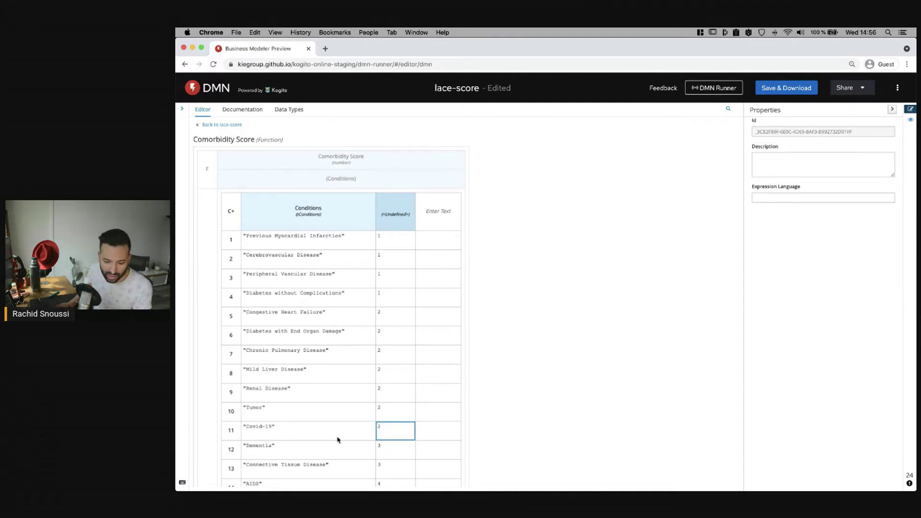
scroll(355, 422, down, 2)
scroll(374, 403, up, 1)
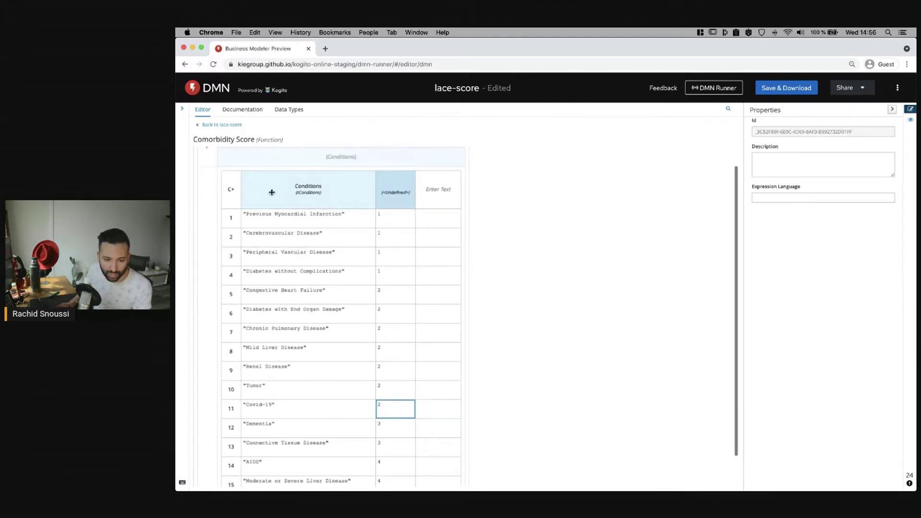
click(220, 124)
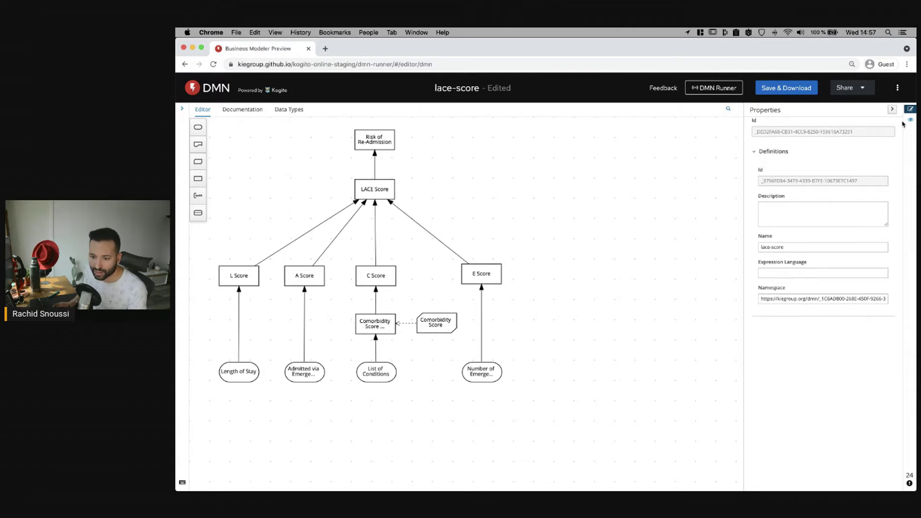
Open the DMN Runner, set the length of stay to 5 and mark the patient as admitted via emergency department.
click(713, 87)
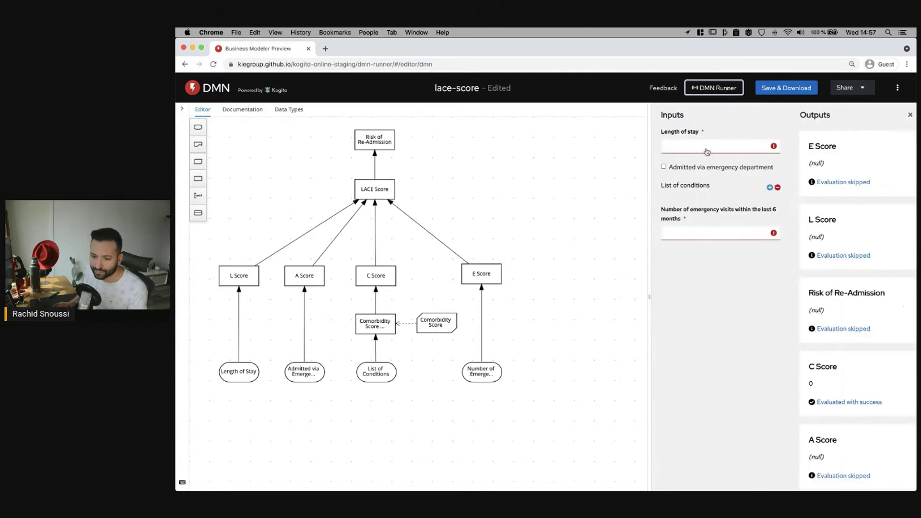
click(678, 145)
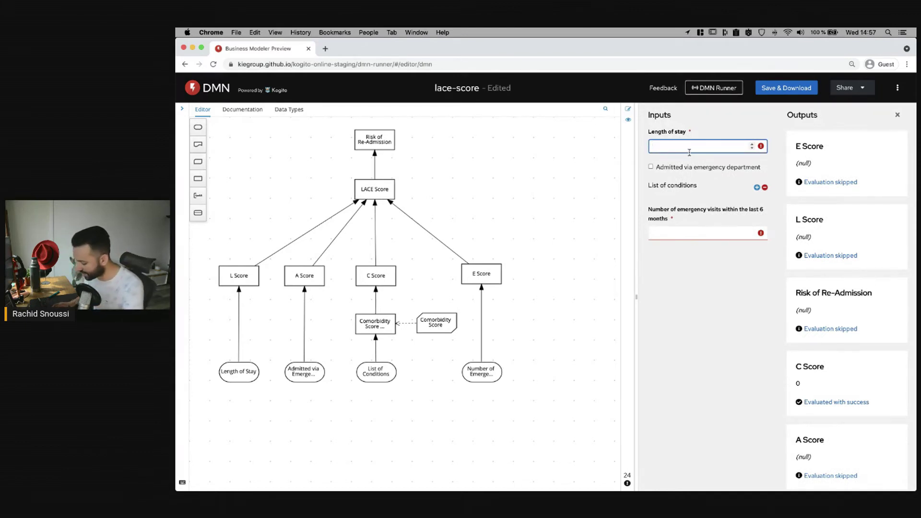
text(5)
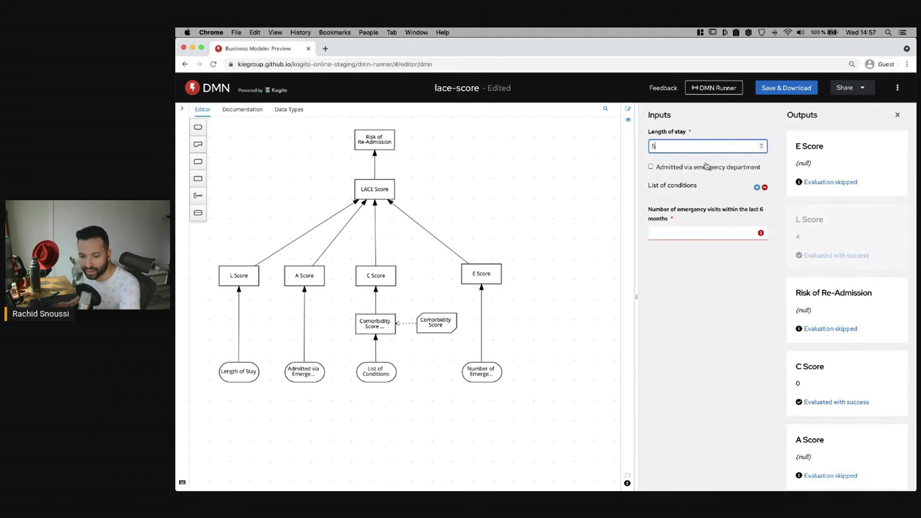
click(662, 169)
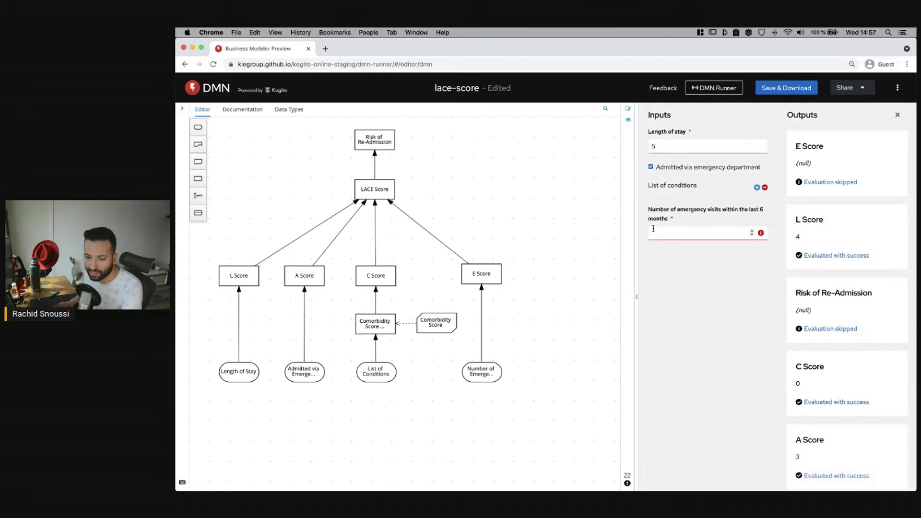
Add Covid-19 to the runner's list of conditions and set the number of emergency visits within the last 6 months to 0.
click(756, 187)
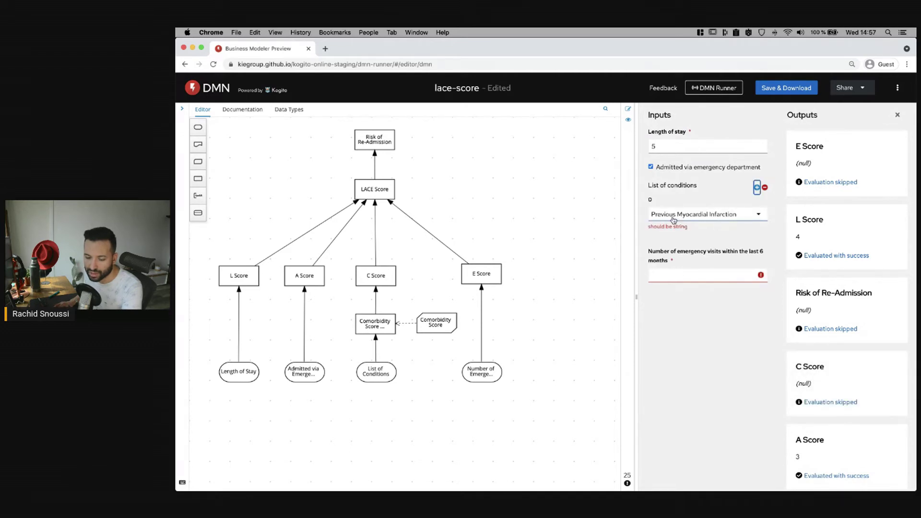
click(698, 216)
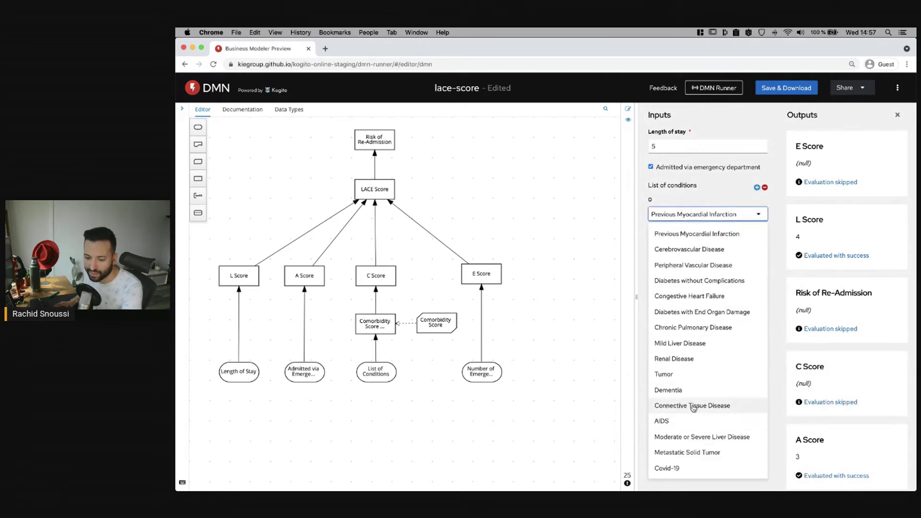
click(686, 469)
click(726, 267)
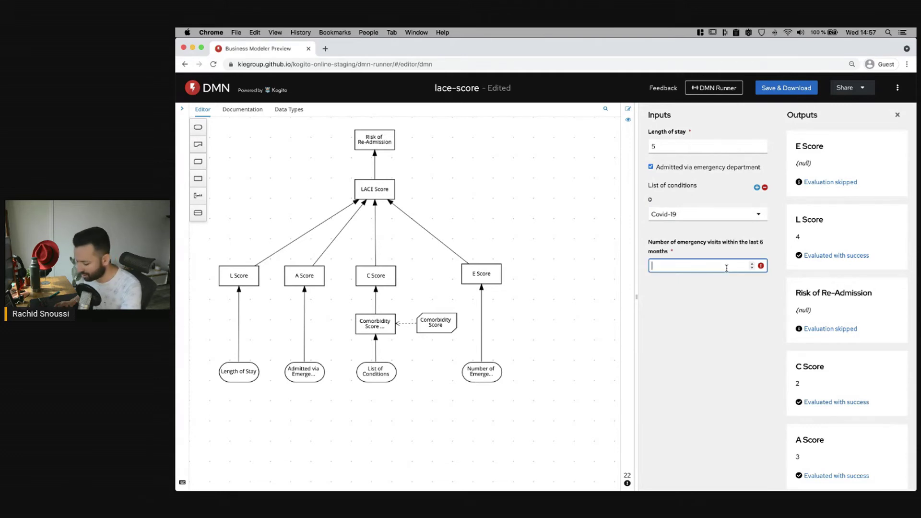
text(0)
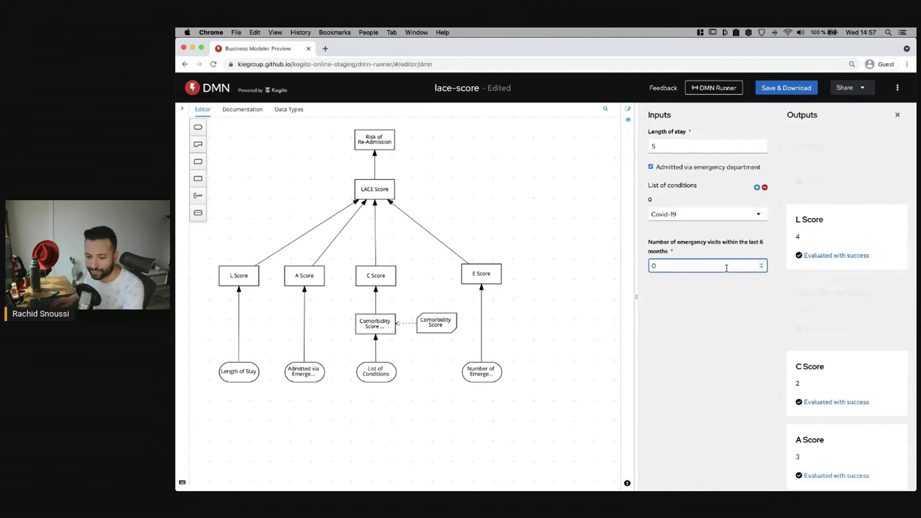
click(721, 289)
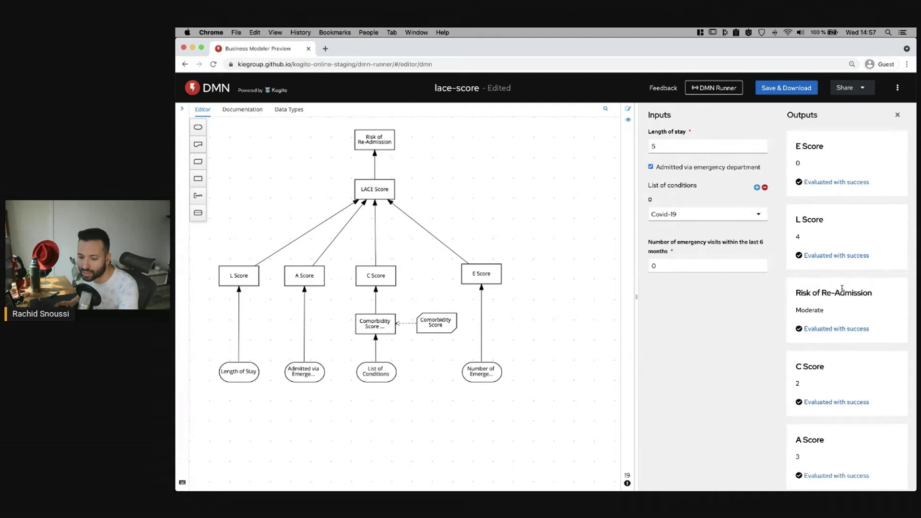
Review the runner outputs, compare them with the Risk of Re-Admission decision table, then return to the diagram and close the runner.
drag(796, 293, 867, 292)
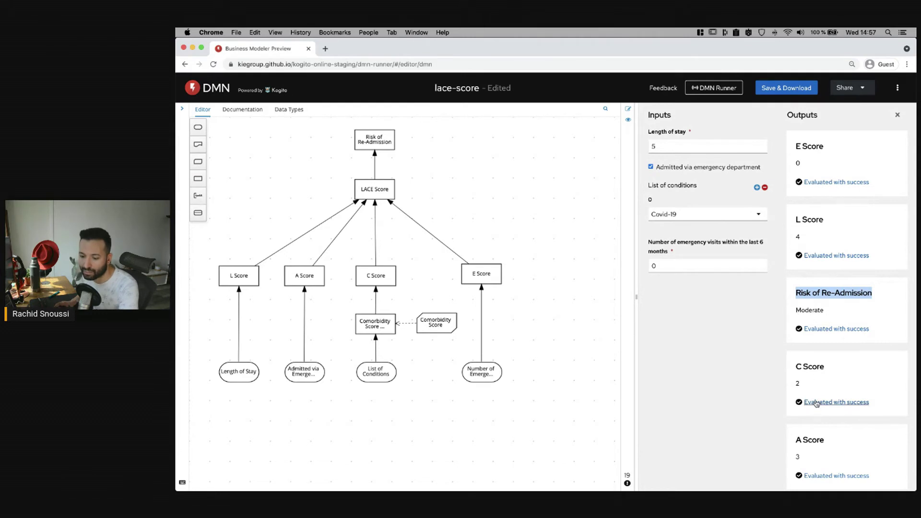
scroll(841, 338, down, 3)
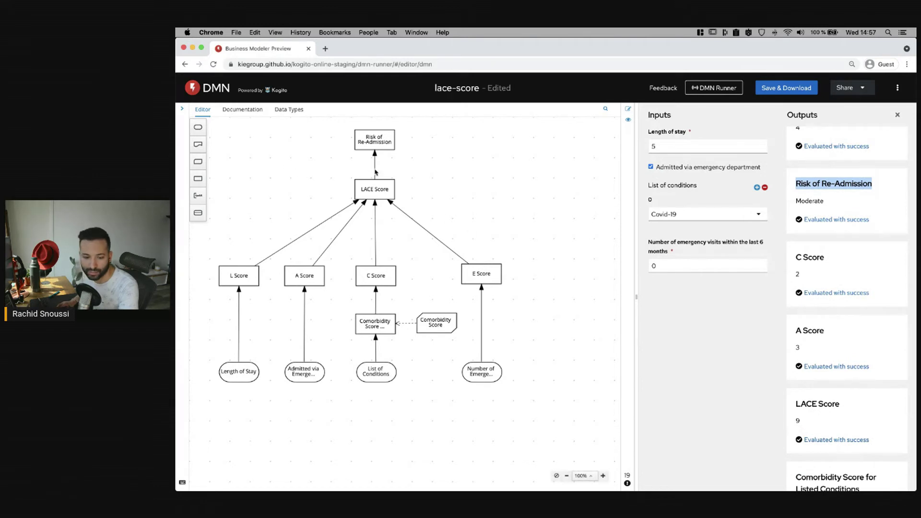
click(367, 138)
click(349, 125)
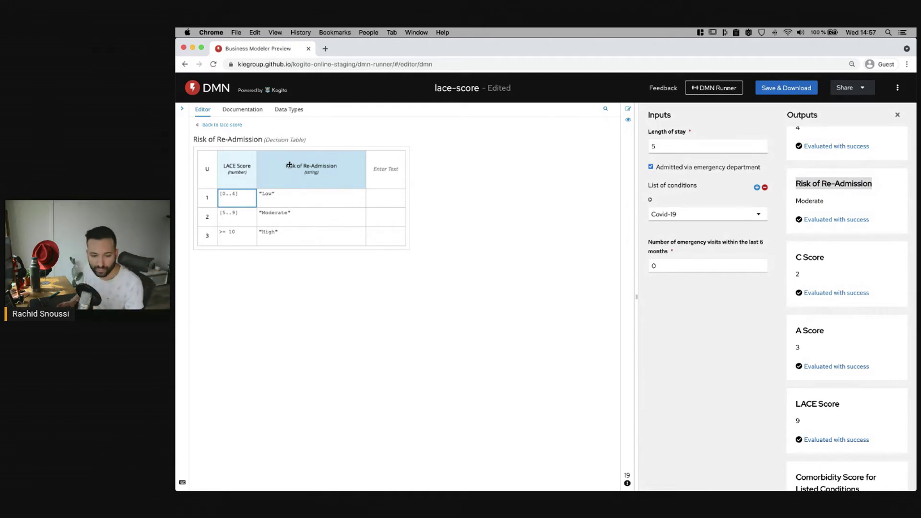
click(225, 125)
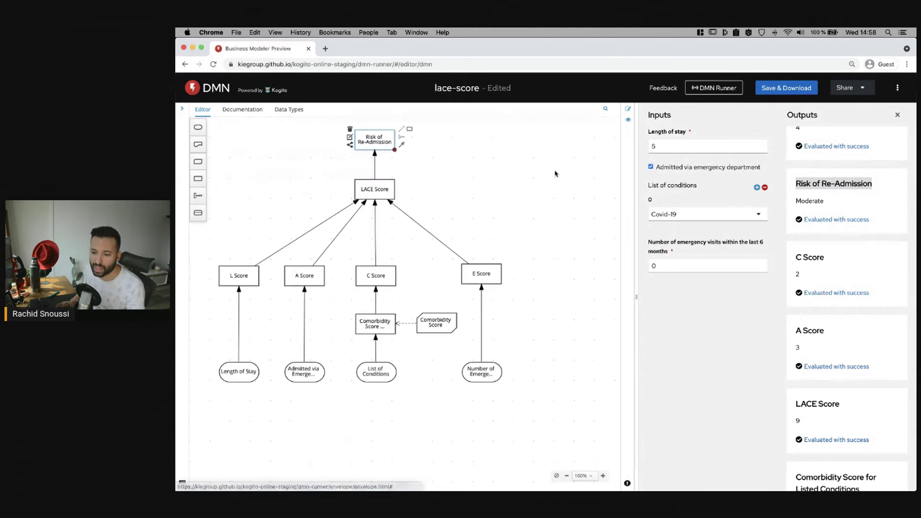
click(897, 115)
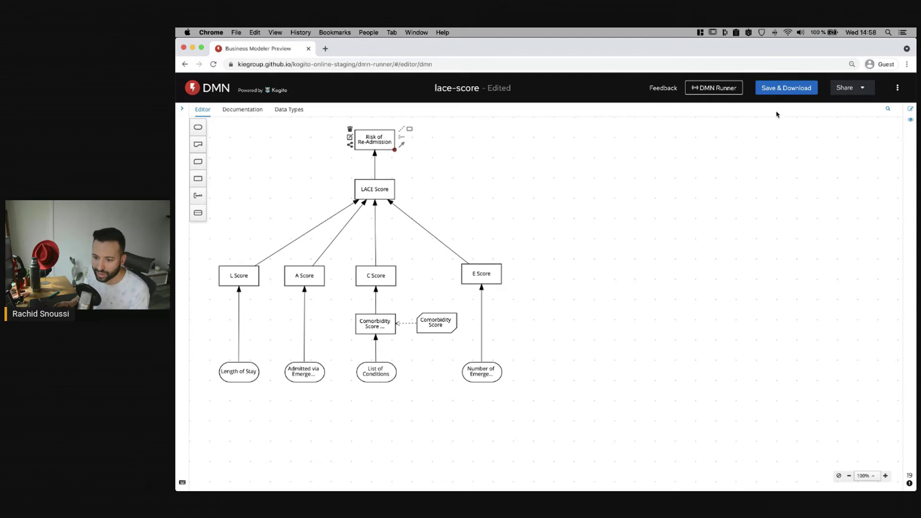
Save and download the edited lace-score model and switch to the Finder window showing the Downloads folder.
click(786, 88)
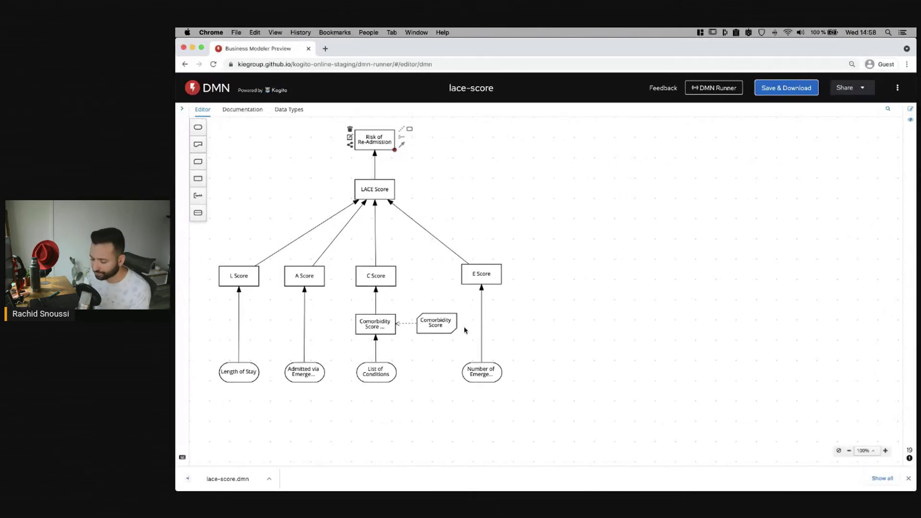
key(ctrl+Up)
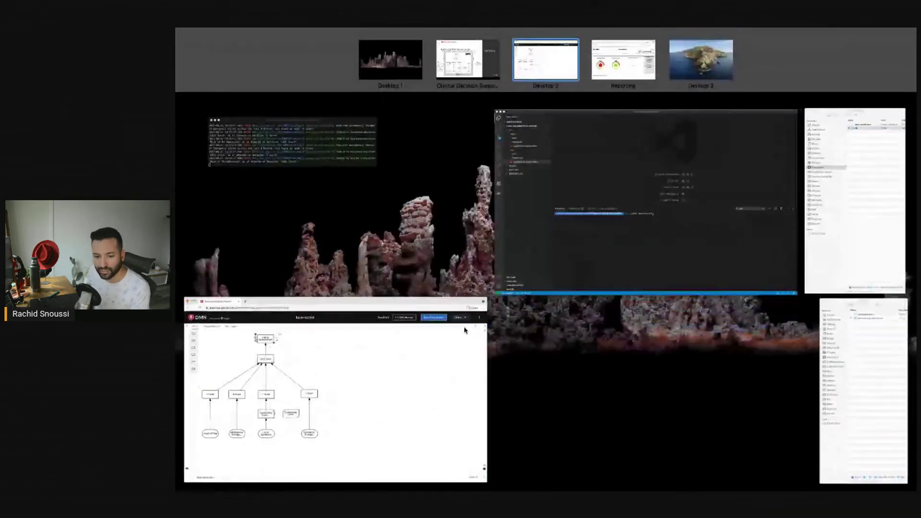
click(834, 266)
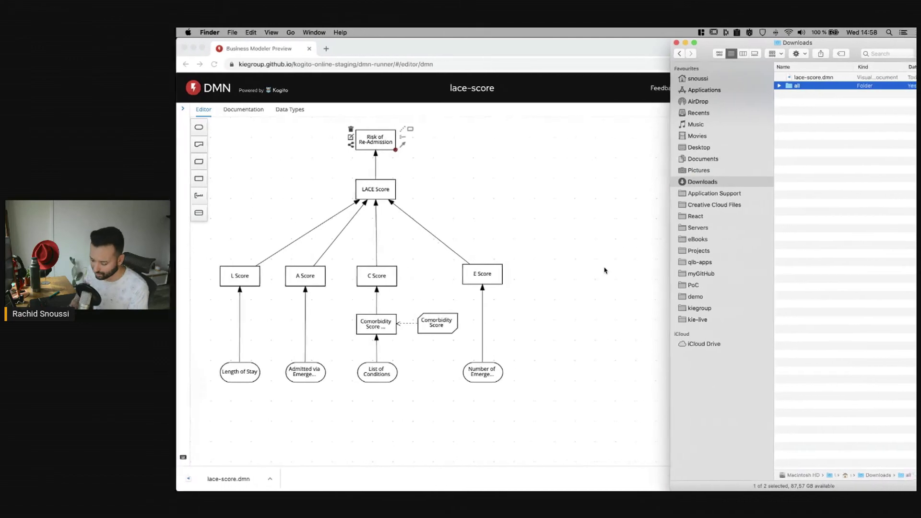
Switch to the Finder window showing the DMN folder, go to Downloads and copy lace-score.dmn.
key(ctrl+Up)
click(853, 407)
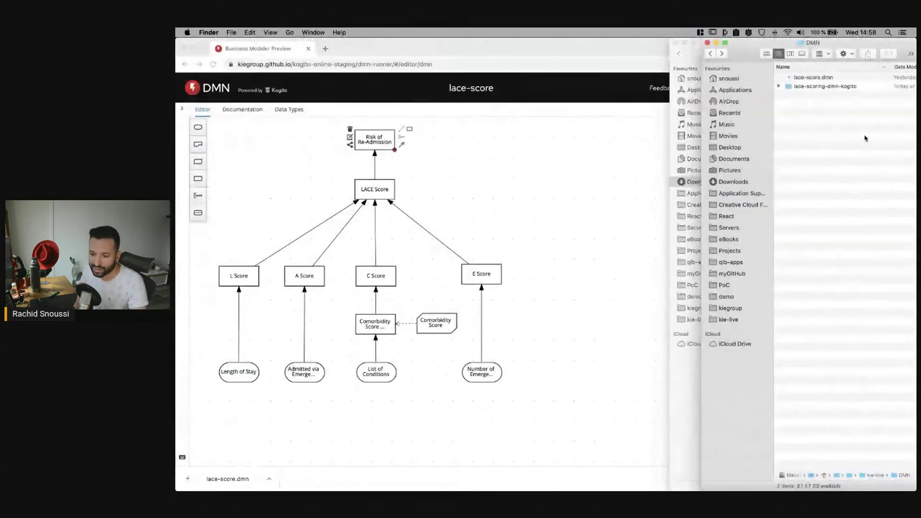
click(833, 78)
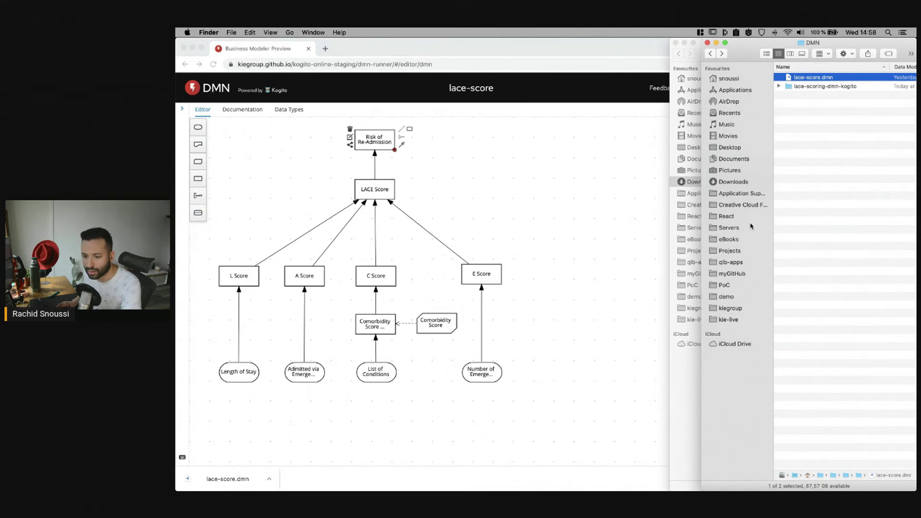
click(734, 182)
click(814, 79)
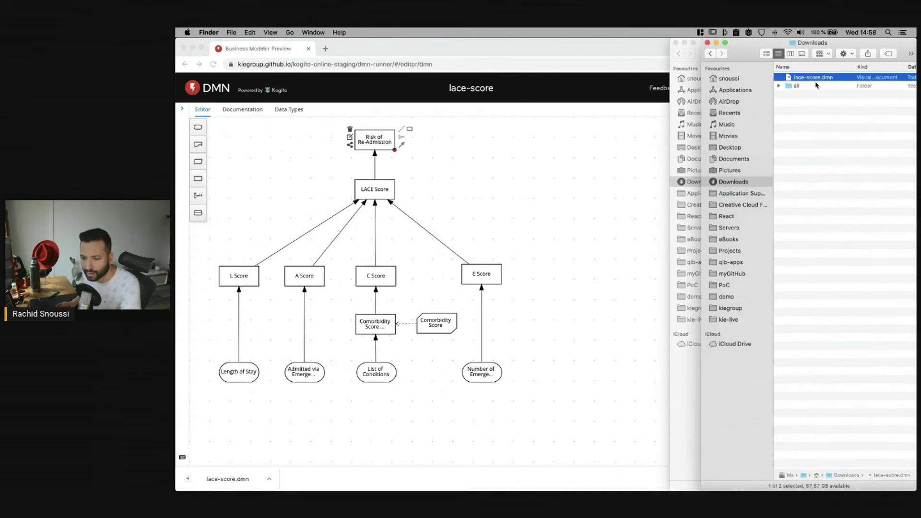
key(super+c)
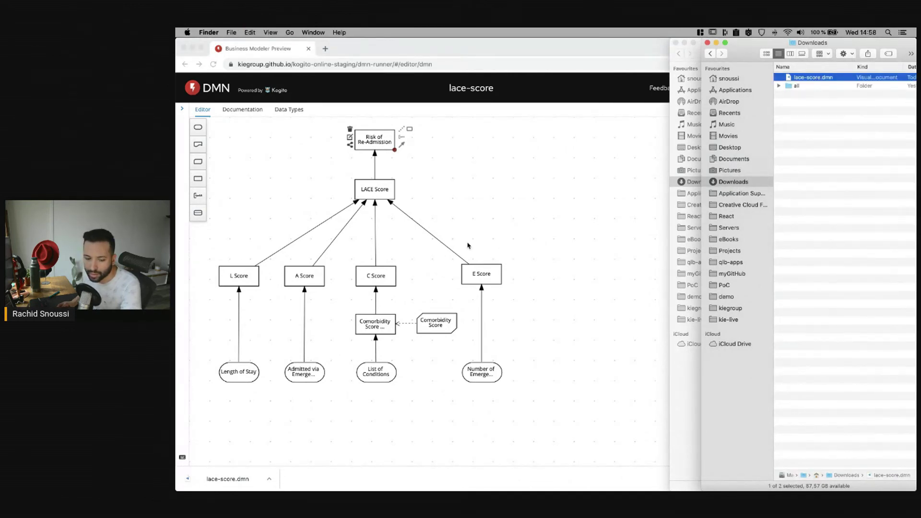
Paste lace-score.dmn into the lace-scoring-dmn-kogito project under kie-live/DMN and move it into src/main/resources.
click(728, 319)
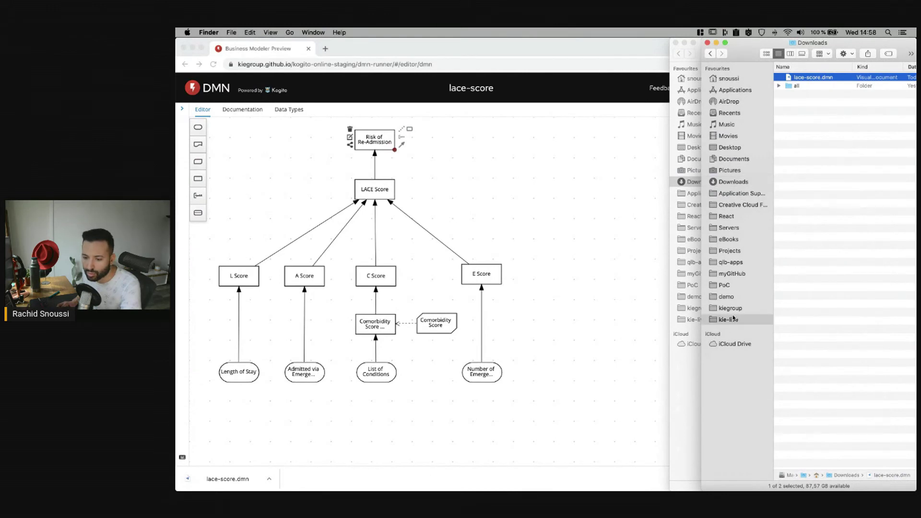
double_click(801, 87)
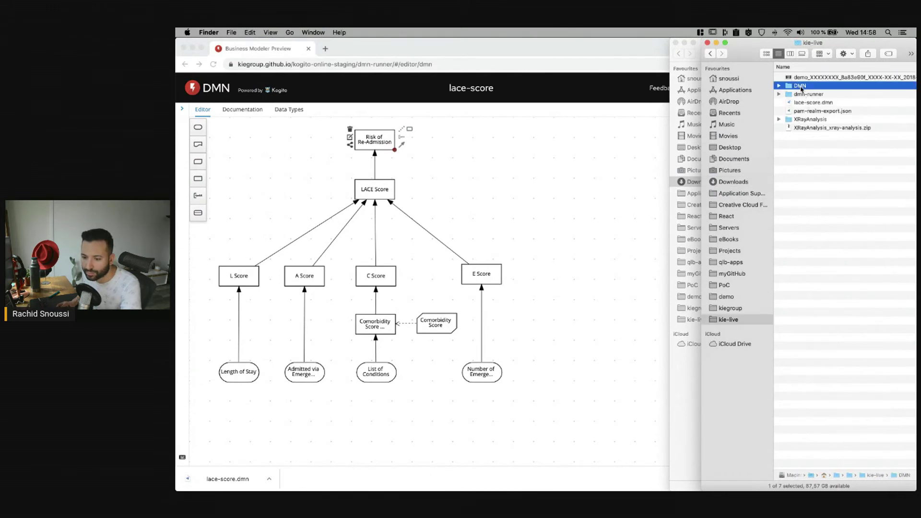
double_click(805, 86)
click(824, 145)
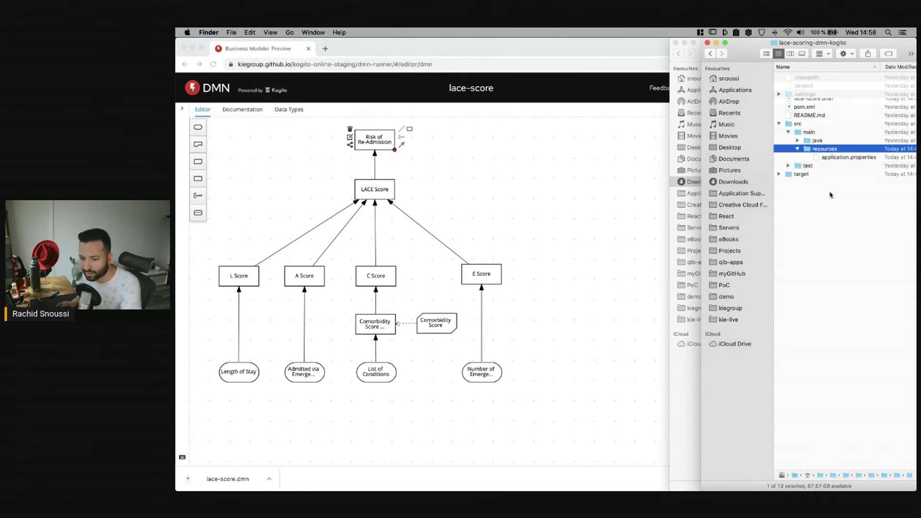
click(812, 102)
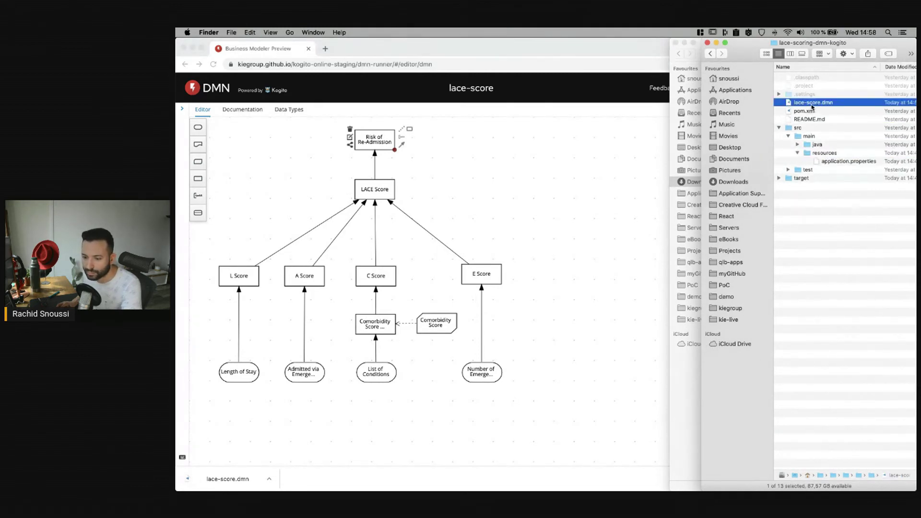
drag(812, 106, 825, 150)
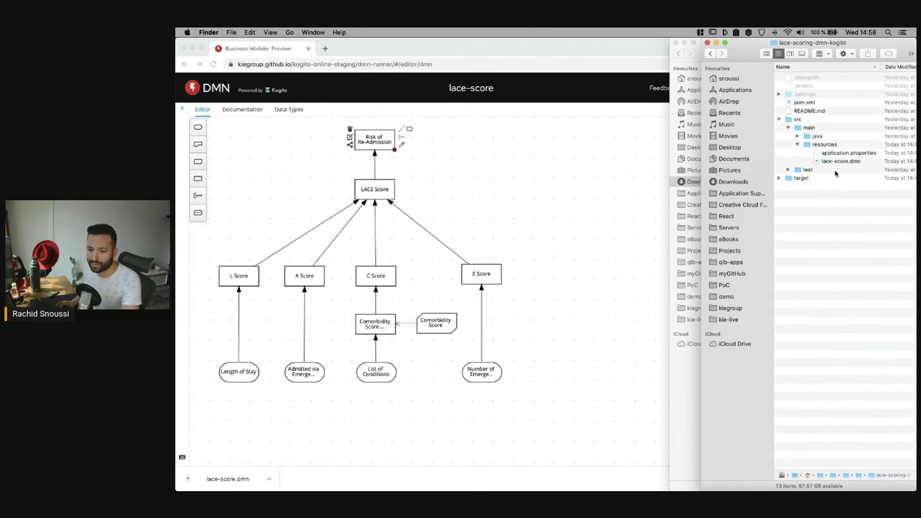
Switch to the lace-scoring-dmn-kogito project in VS Code, widen the file explorer and run mvn clean quarkus:dev in the terminal.
key(ctrl+Up)
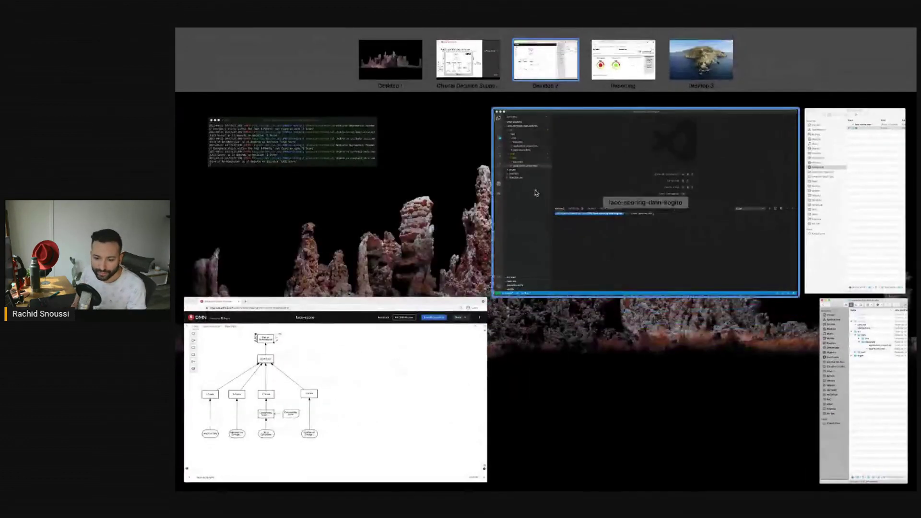
click(536, 192)
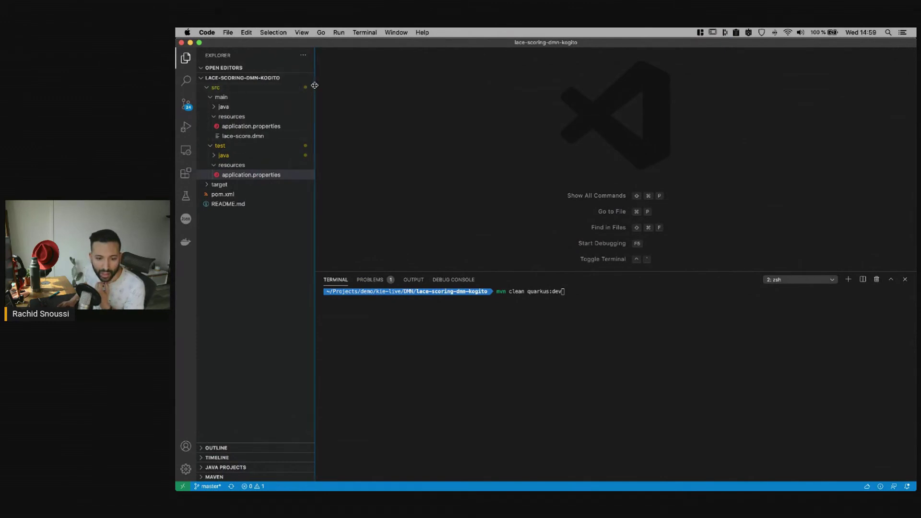
drag(315, 91, 363, 91)
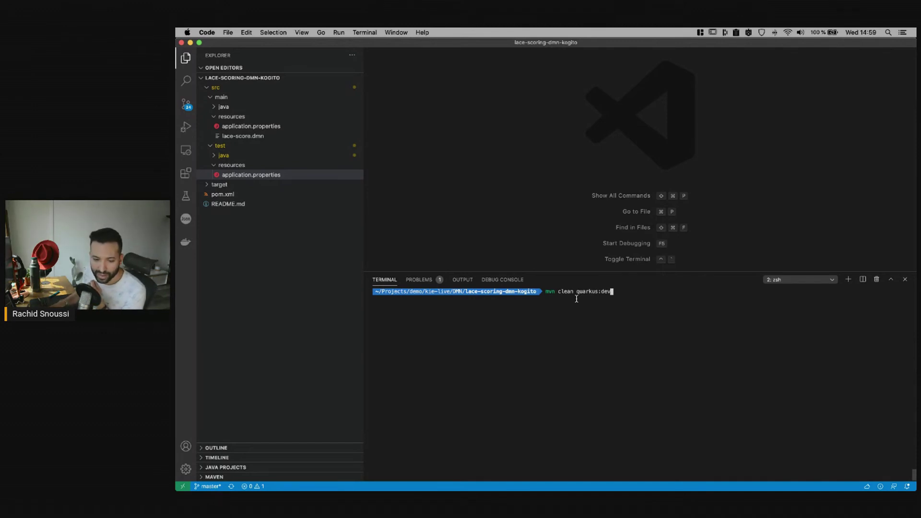
key(Return)
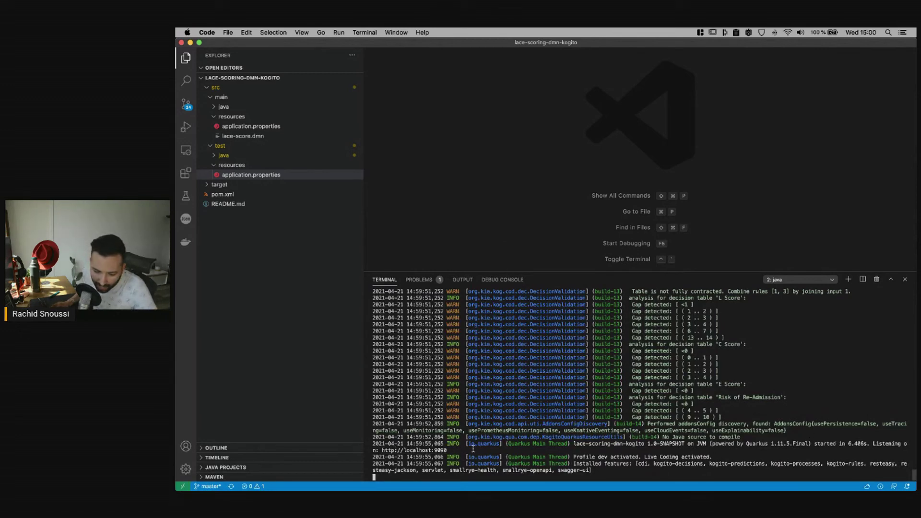
double_click(383, 451)
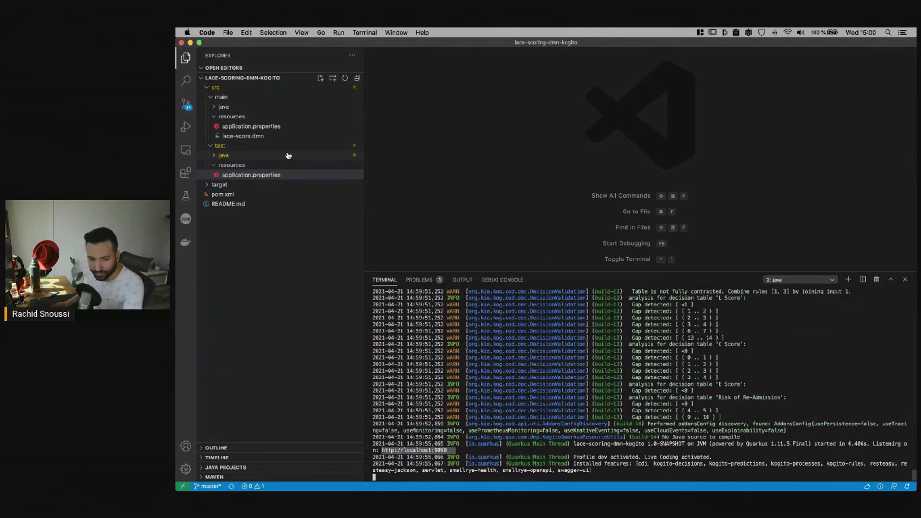
key(ctrl+Up)
click(590, 243)
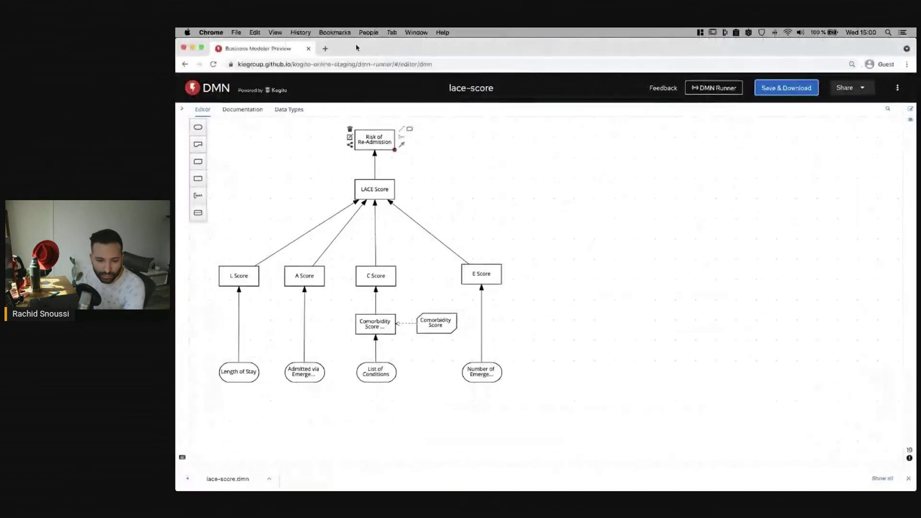
click(324, 48)
key(super+v)
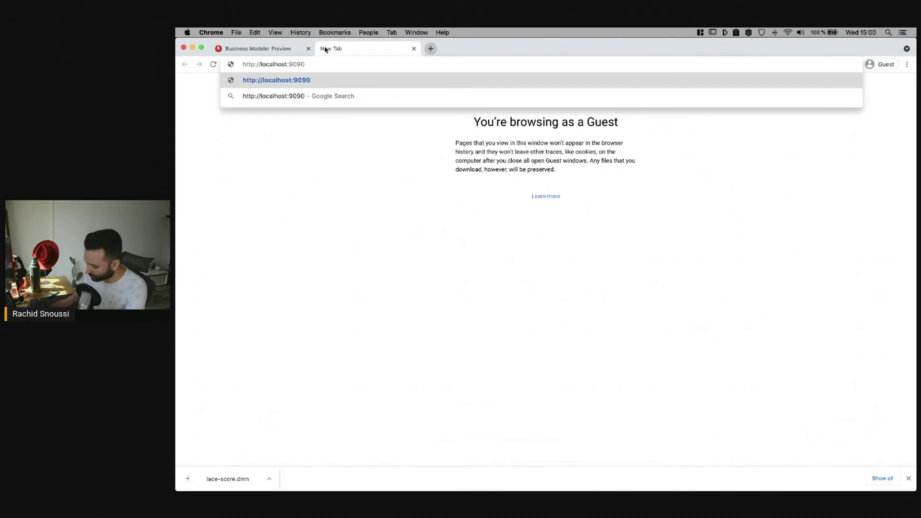
text(sa)
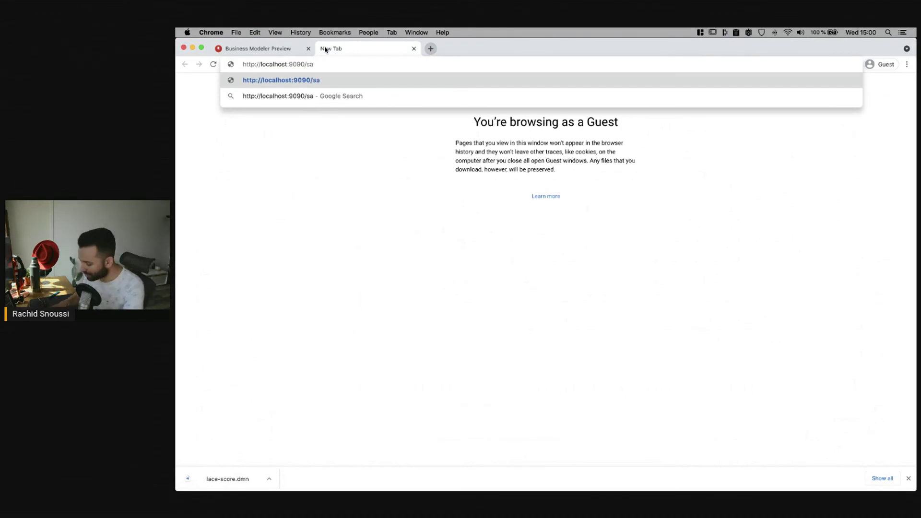
key(BackSpace)
text(wagger-ui)
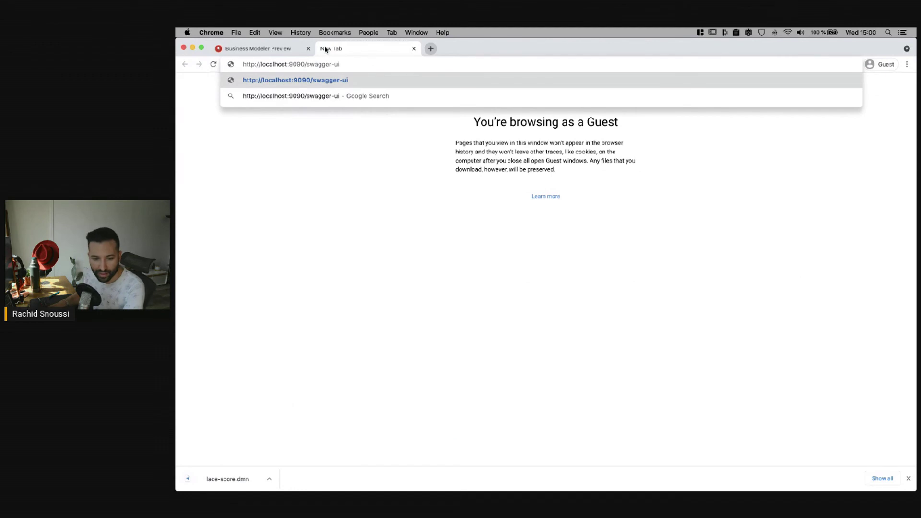
key(Return)
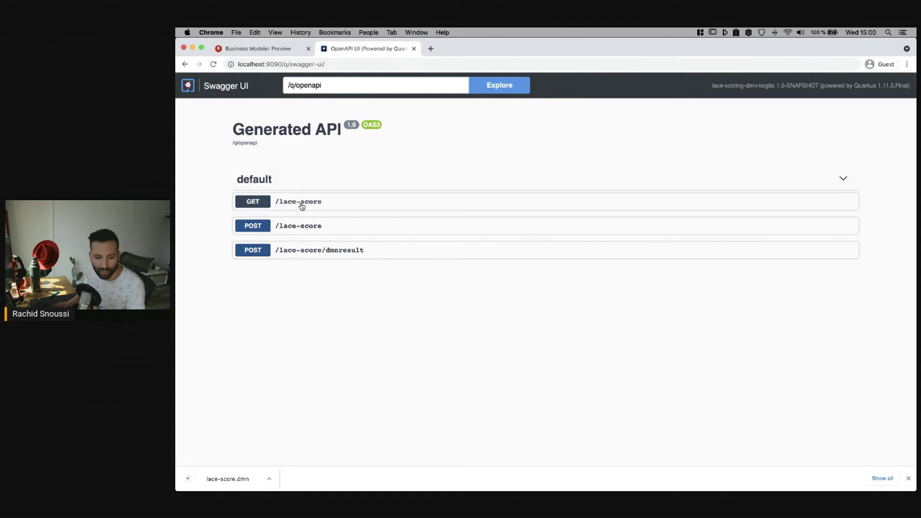
Execute the GET /lace-score request, review the returned DMN model XML, and collapse the endpoint again.
click(320, 205)
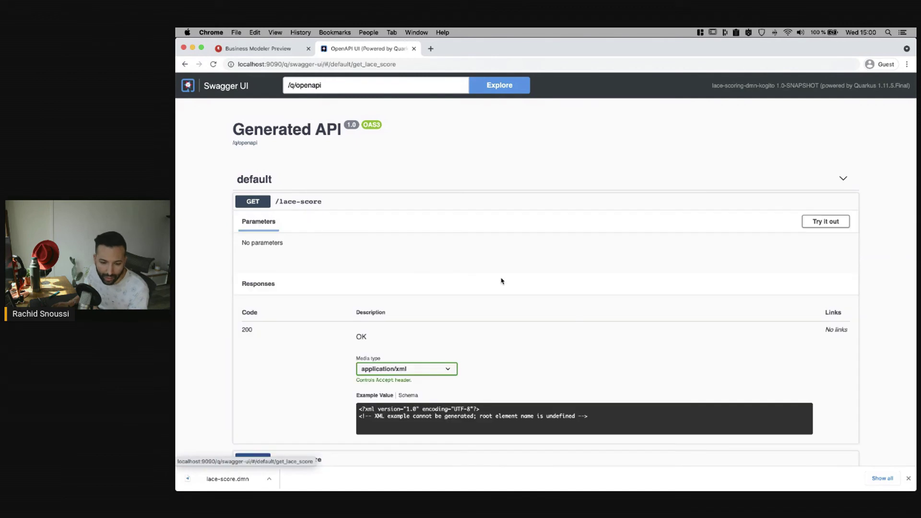
click(828, 221)
scroll(483, 259, down, 2)
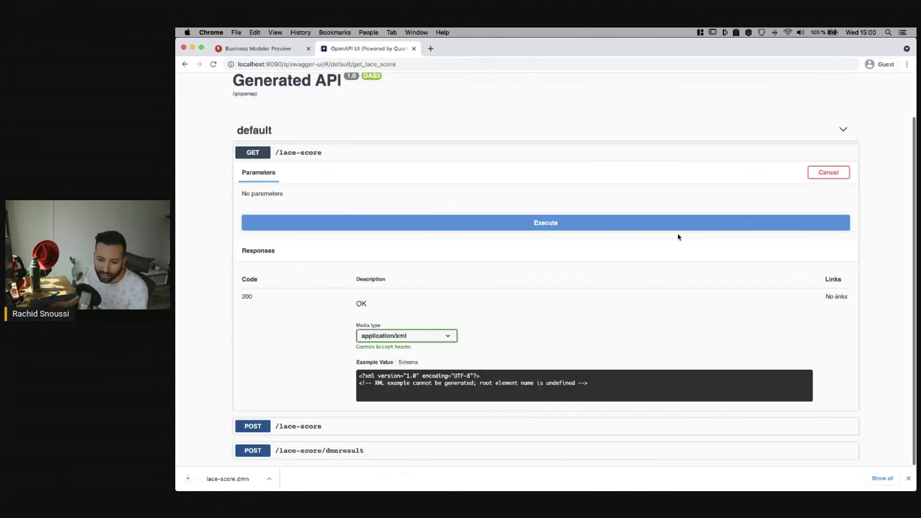
click(538, 222)
scroll(543, 236, down, 4)
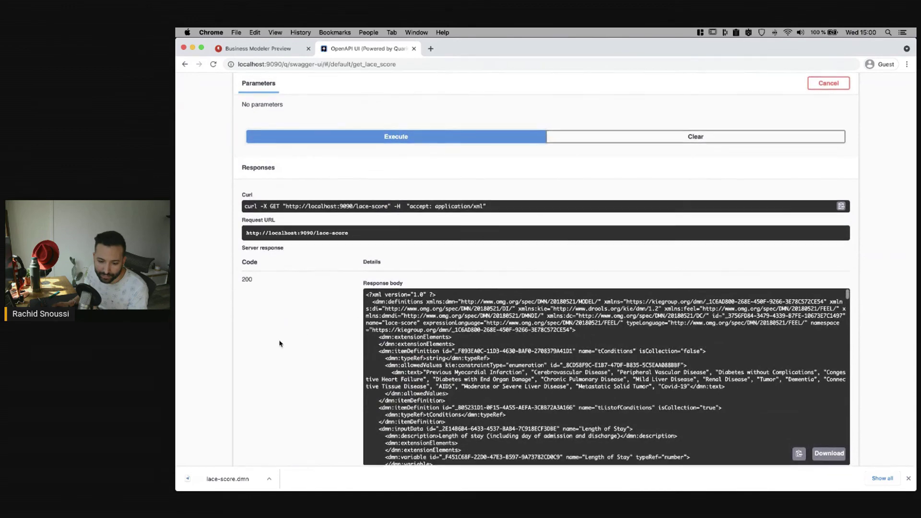
scroll(280, 343, down, 10)
scroll(288, 240, up, 15)
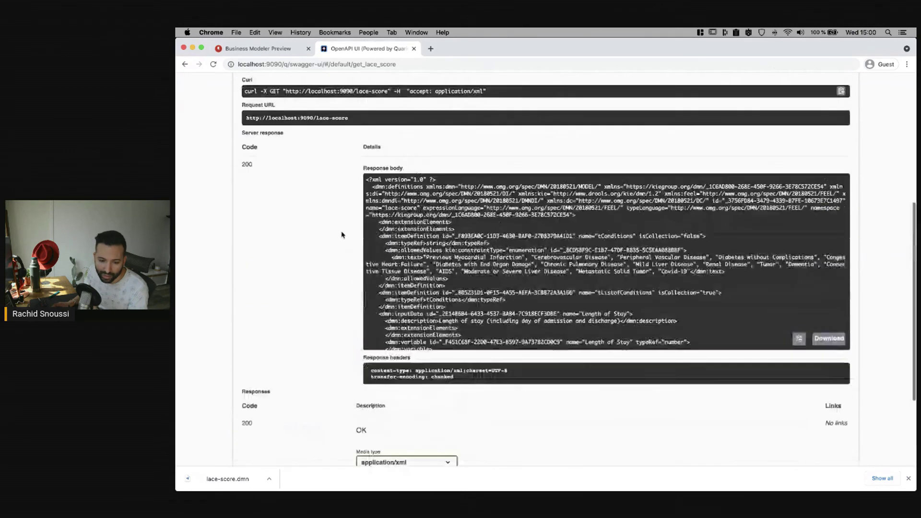
click(824, 154)
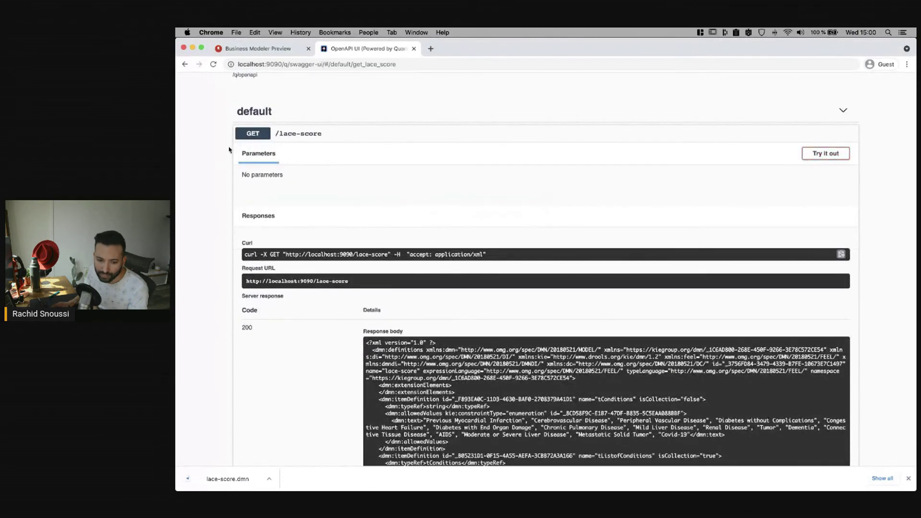
click(317, 137)
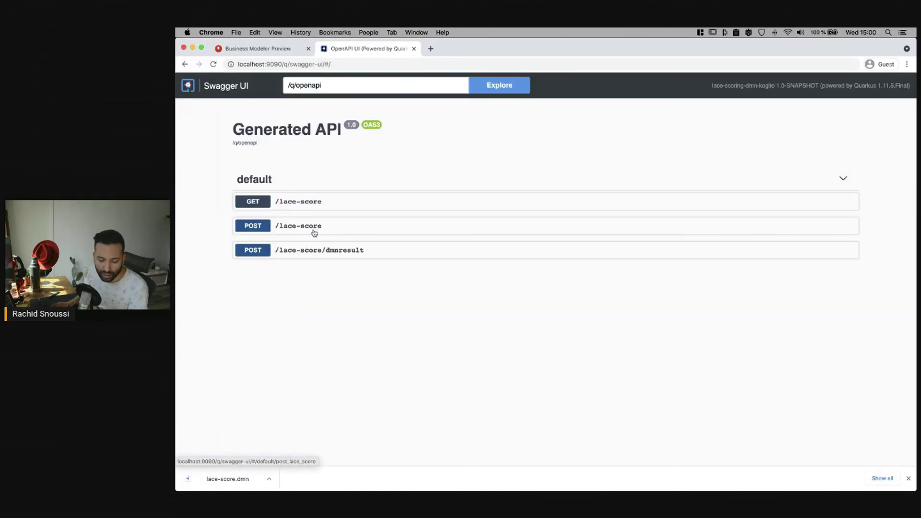
Expand the POST /lace-score endpoint, make its request body editable and examine the sample DMN input.
click(314, 233)
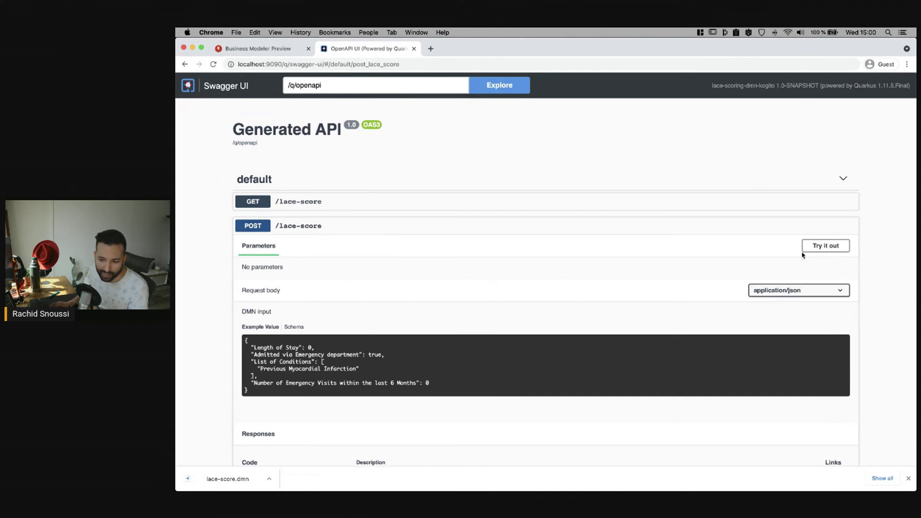
click(831, 250)
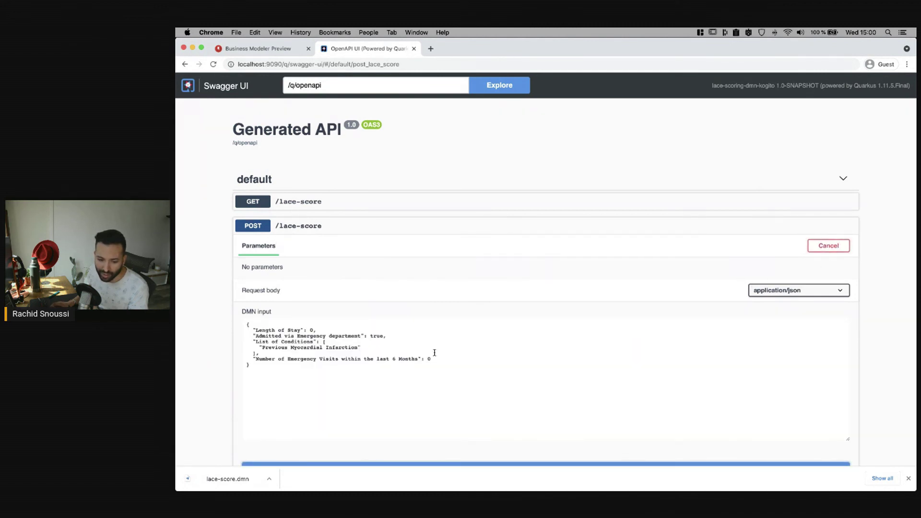
click(286, 383)
drag(286, 384, 193, 320)
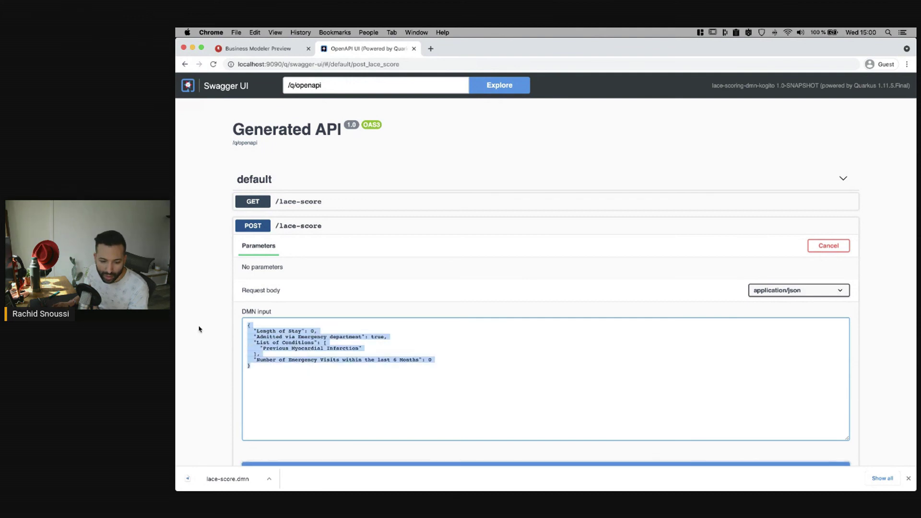
click(287, 372)
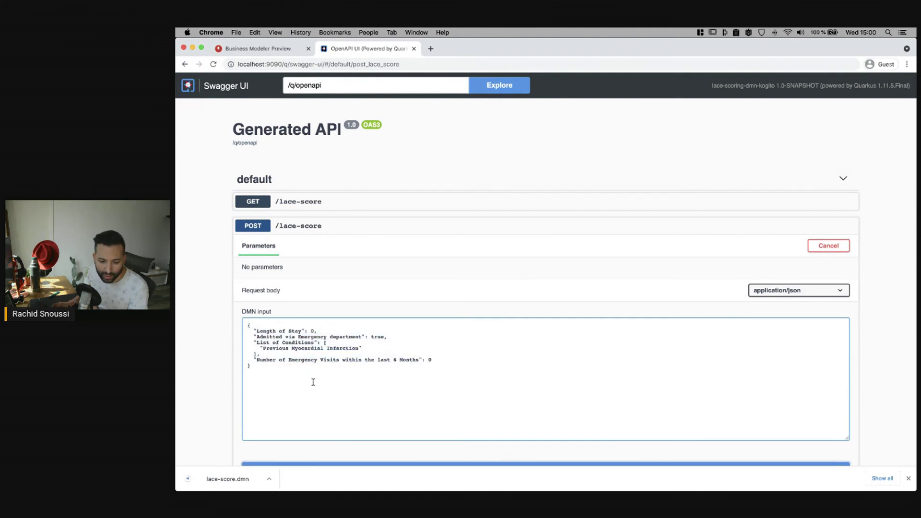
drag(313, 380, 234, 325)
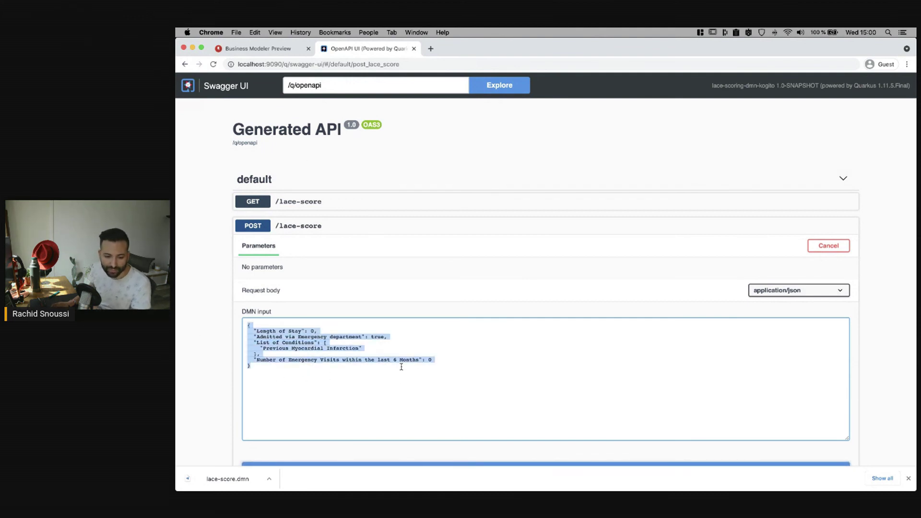
click(372, 388)
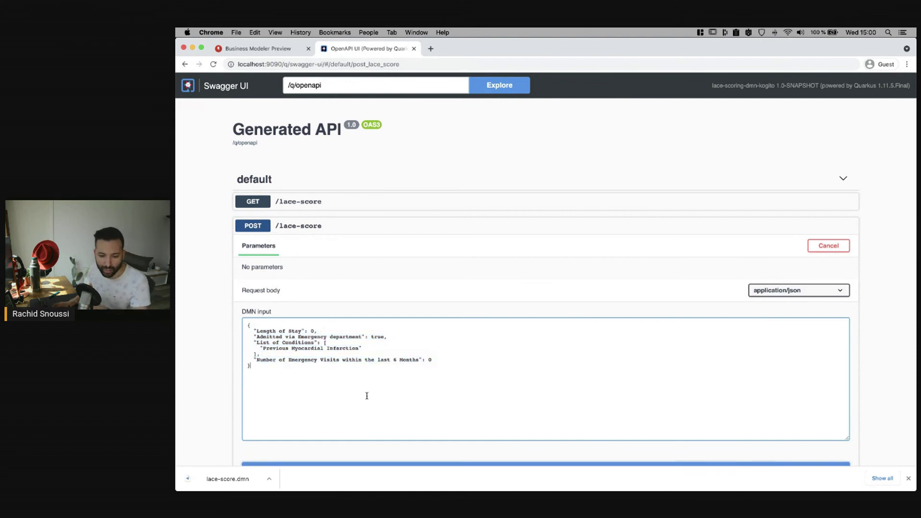
In the DMN input, set Length of Stay to 4 and add "Covid-19" after "Previous Myocardial Infarction" in List of Conditions.
double_click(312, 331)
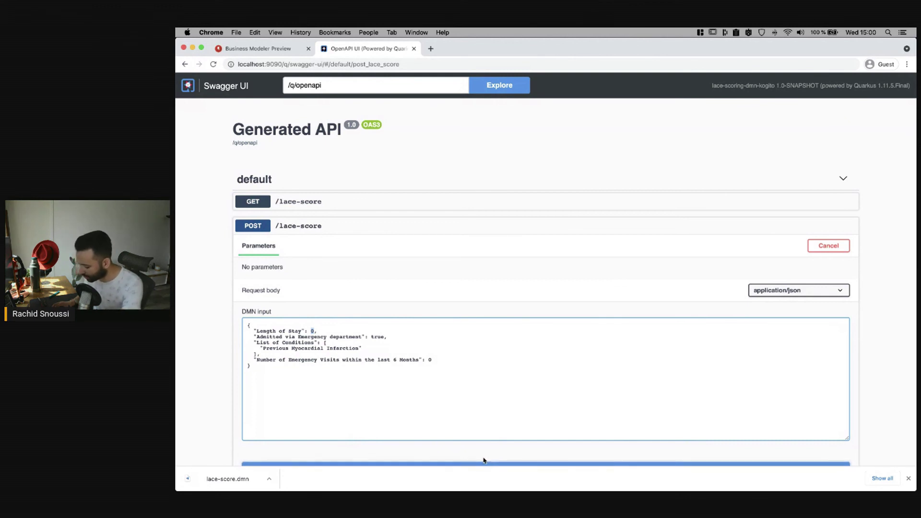
text(4)
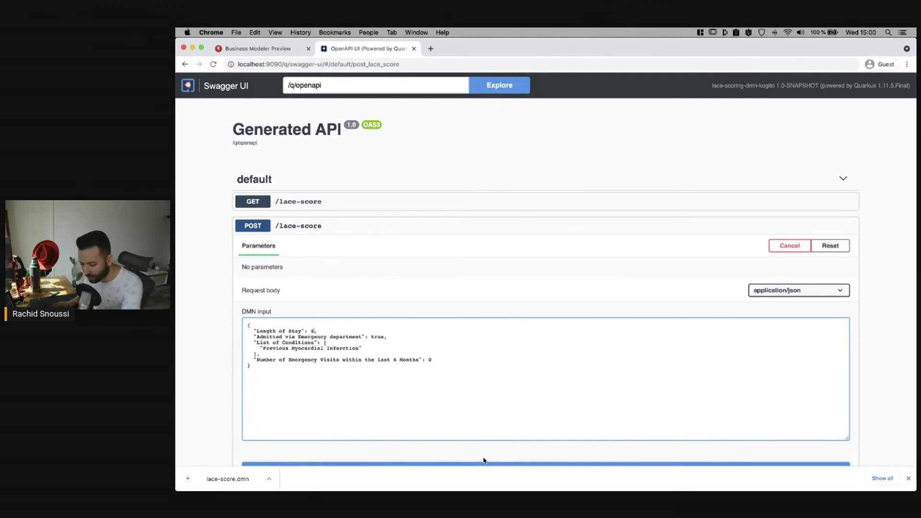
double_click(375, 337)
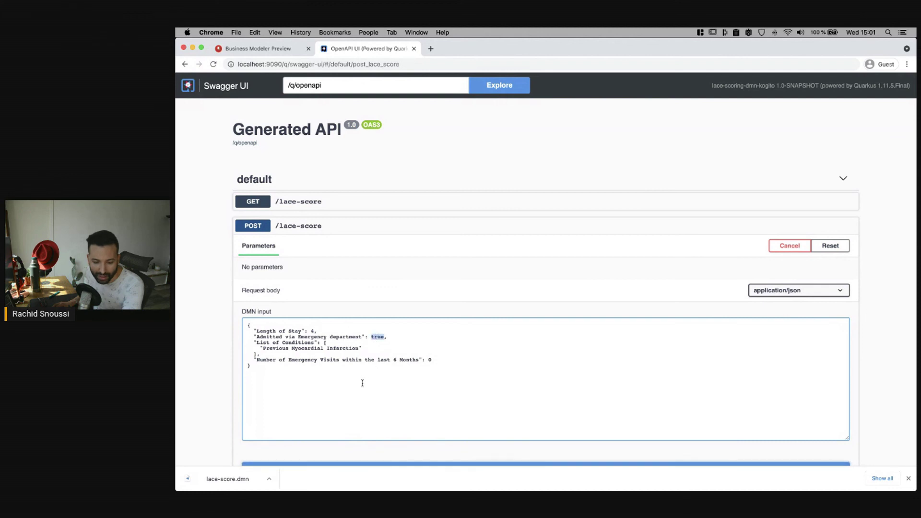
click(366, 347)
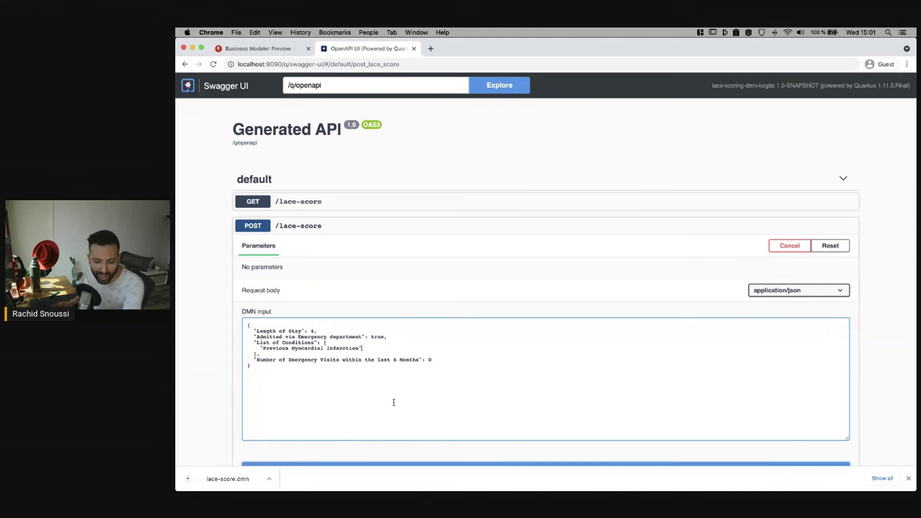
text(,)
key(Return)
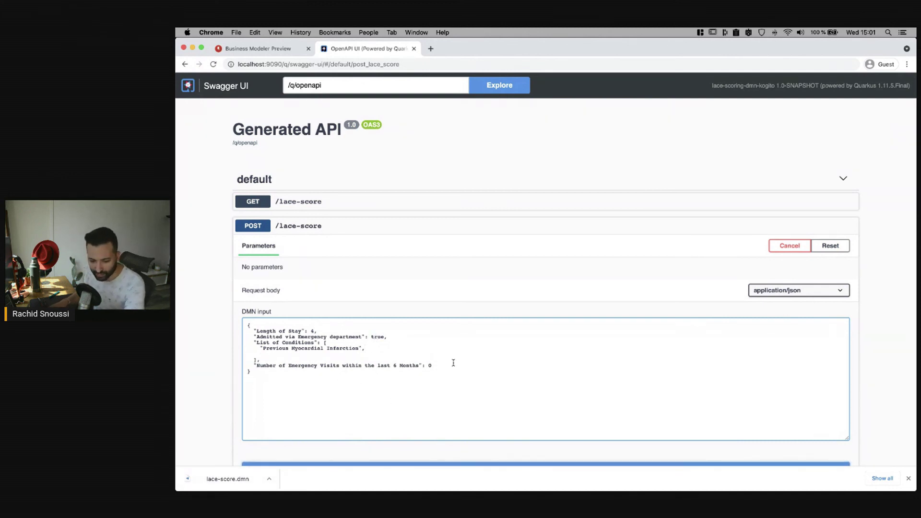
text(")
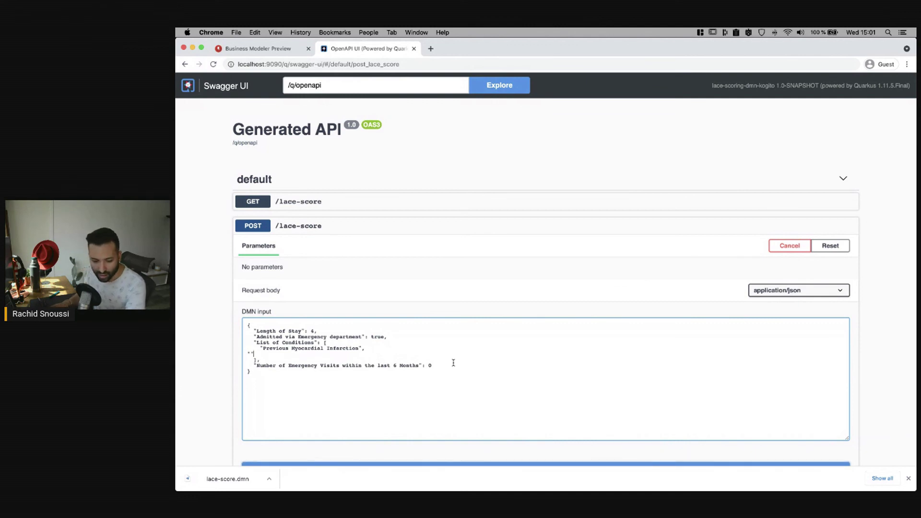
text(Covid-19)
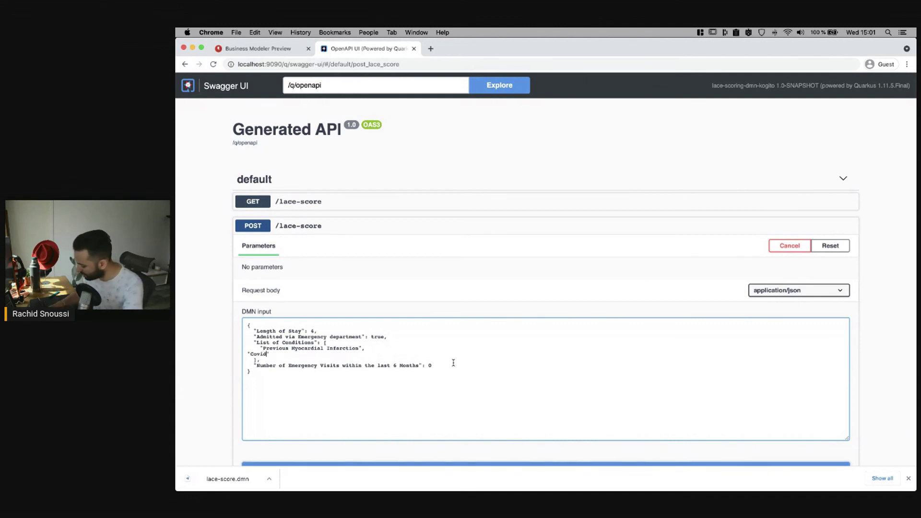
click(429, 391)
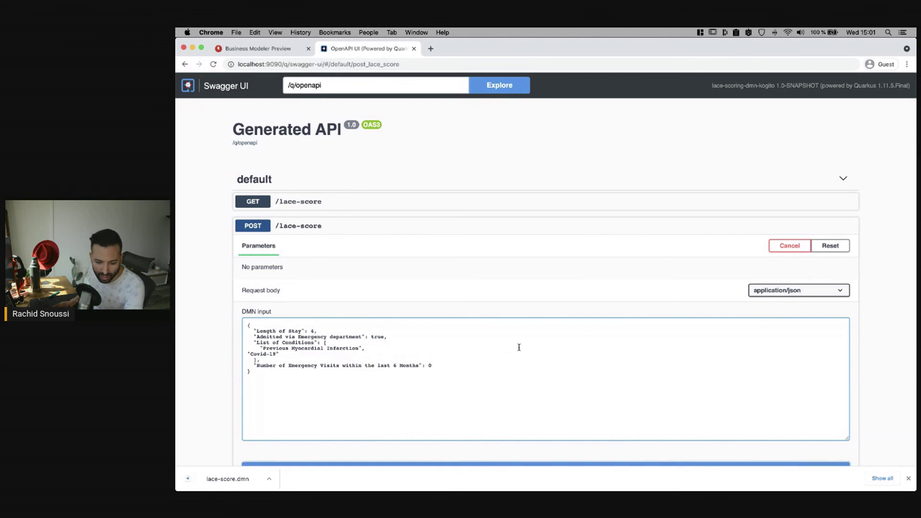
Execute the POST /lace-score request and check the Risk of Re-Admission and LACE Score in the response body.
scroll(541, 464, down, 2)
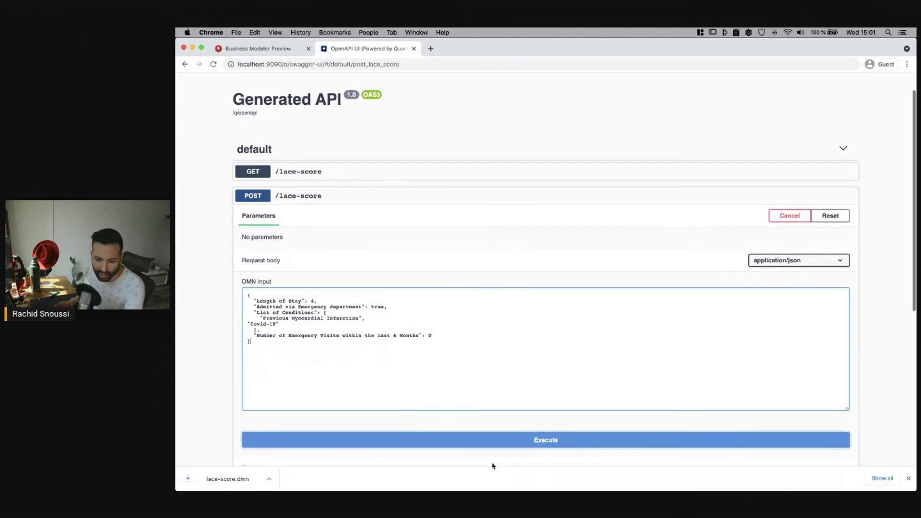
click(525, 447)
scroll(502, 427, down, 6)
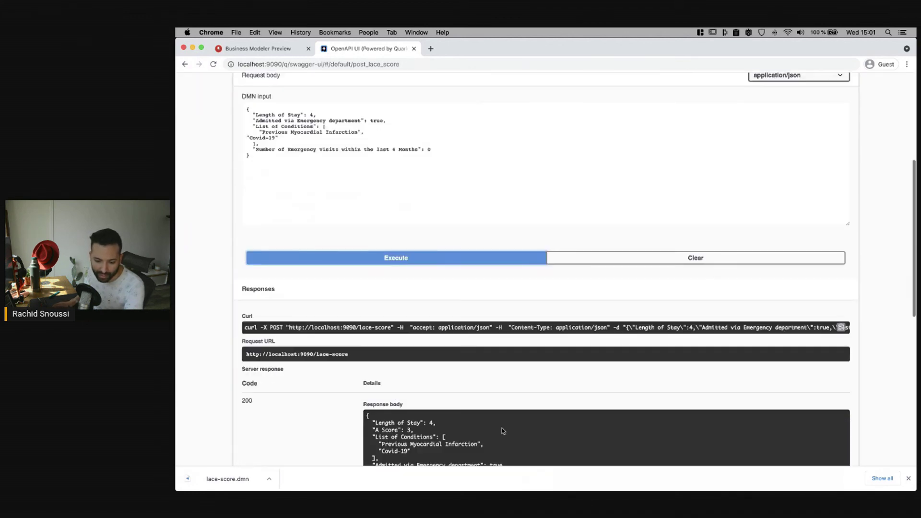
scroll(450, 399, down, 1)
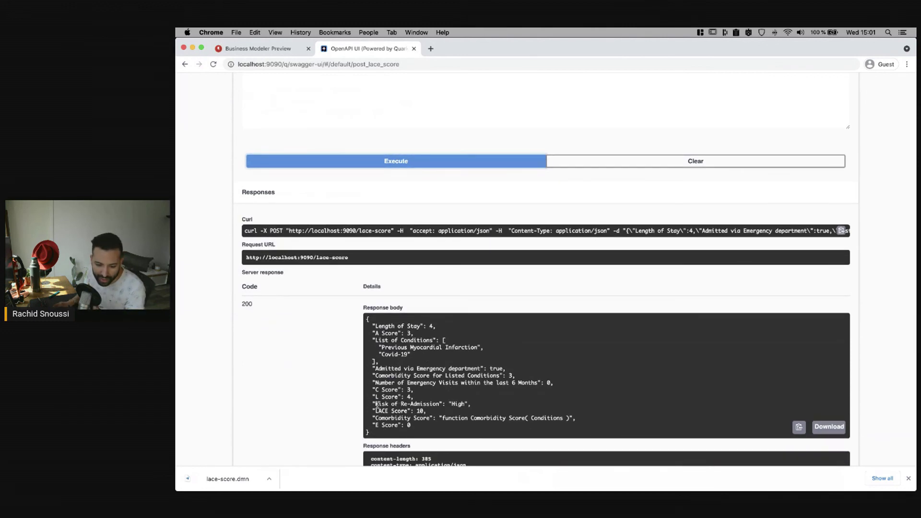
drag(373, 404, 474, 408)
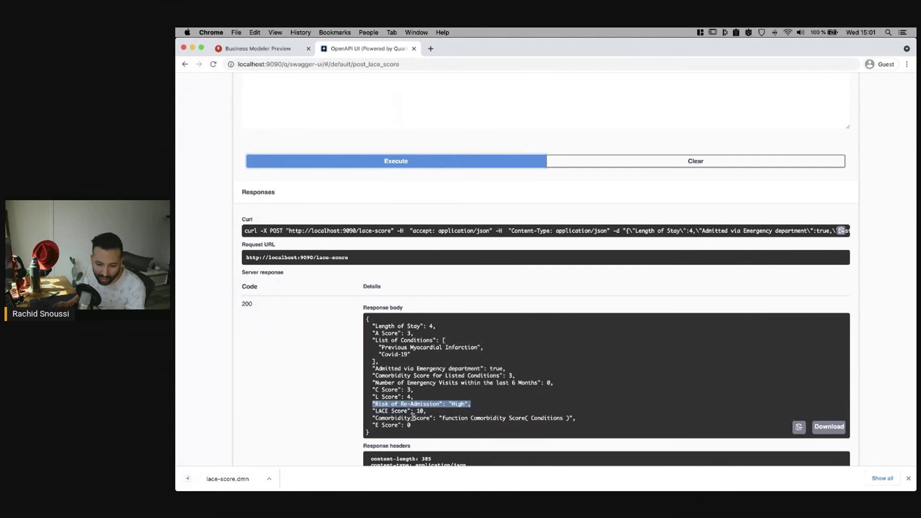
drag(375, 411, 428, 413)
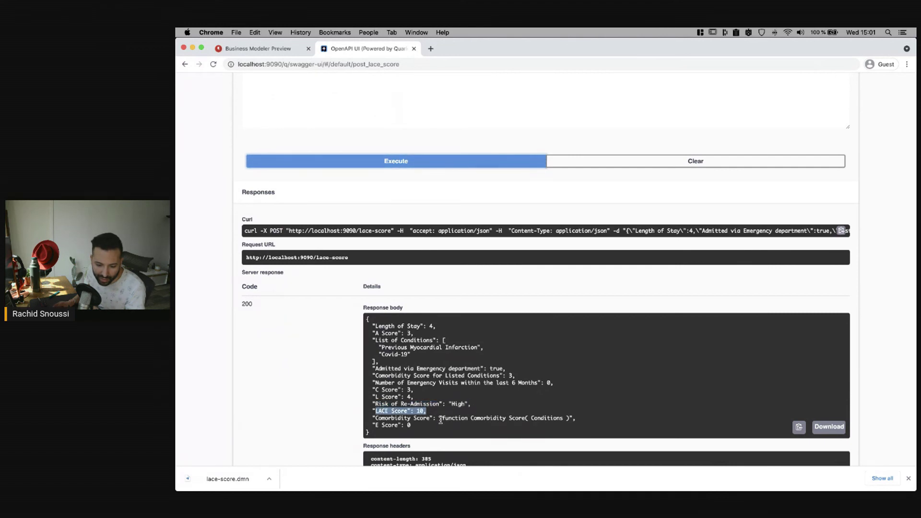